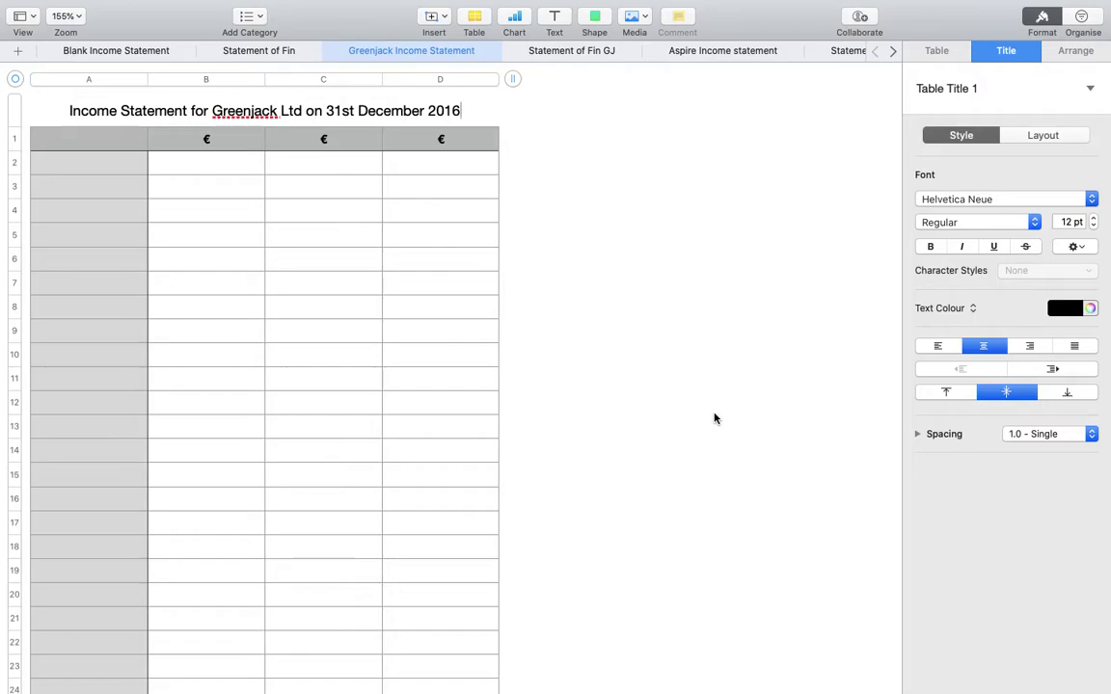
- Switch from Numbers to the Keynote presentation holding the Greenjack trial balance
key(super+Tab)
key(super+Tab)
key(super+Tab)
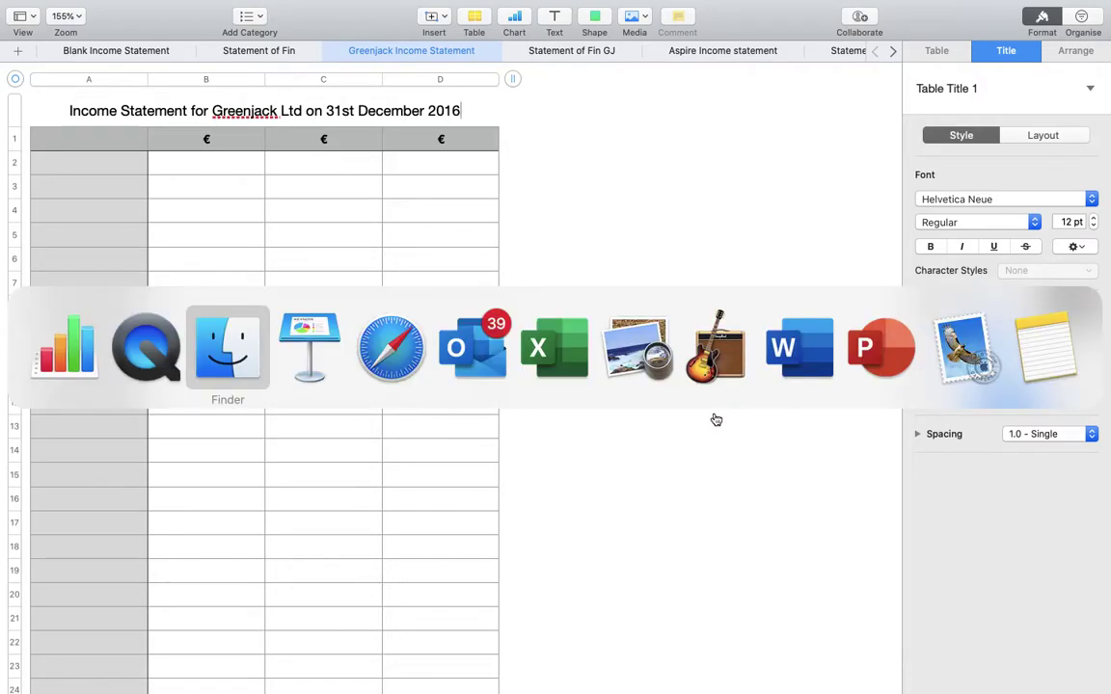
- Scroll slide 17 to review the Greenjack trial balance and question 3's heading
scroll(715, 419, up, 2)
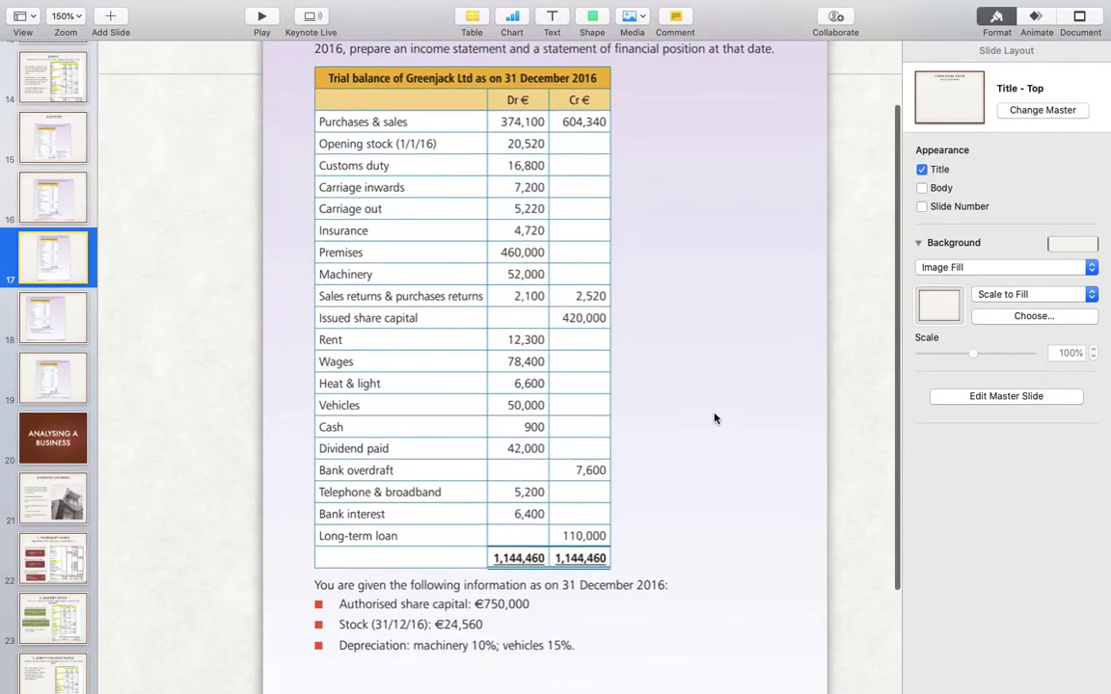
scroll(714, 418, up, 1)
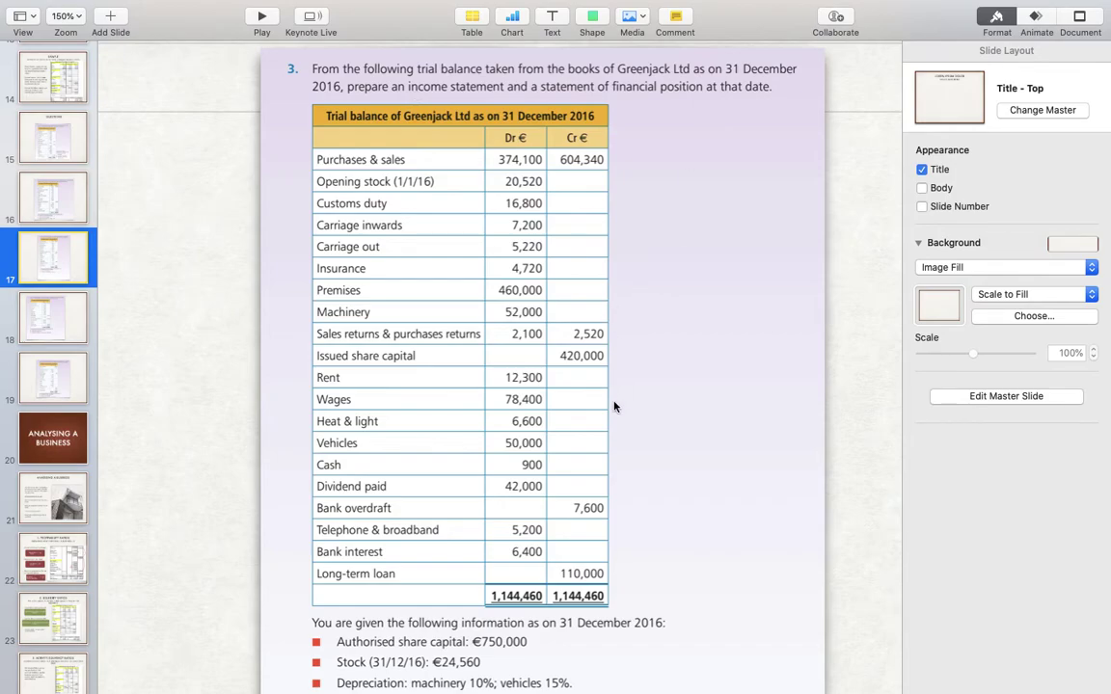
scroll(613, 405, down, 3)
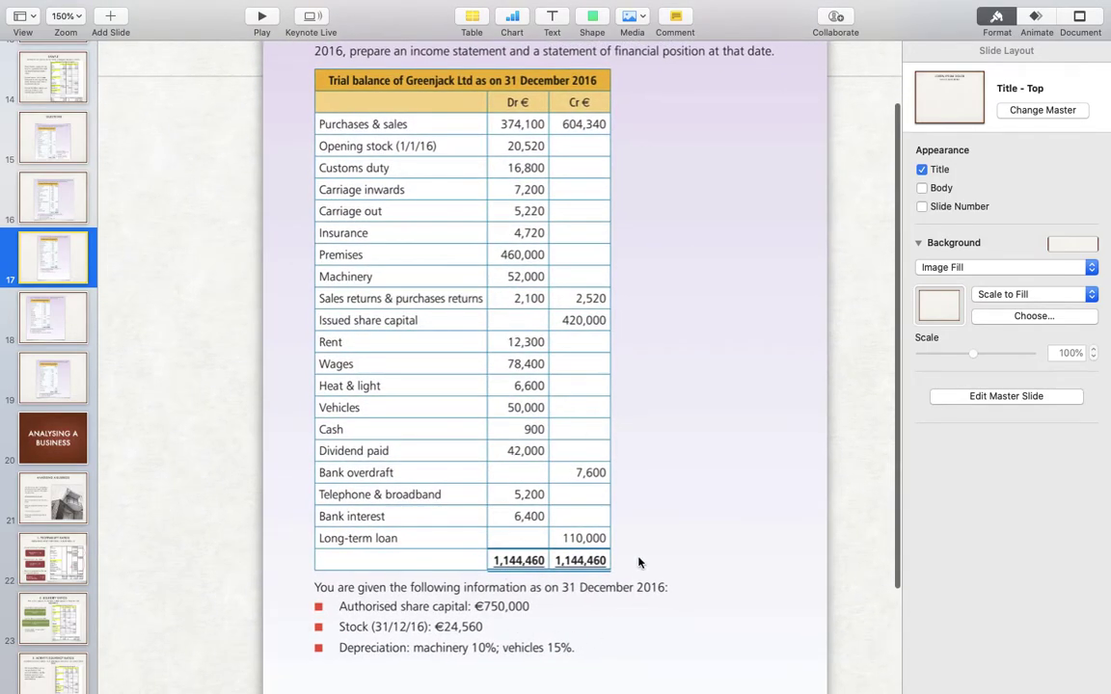
scroll(645, 525, up, 1)
scroll(645, 525, up, 1)
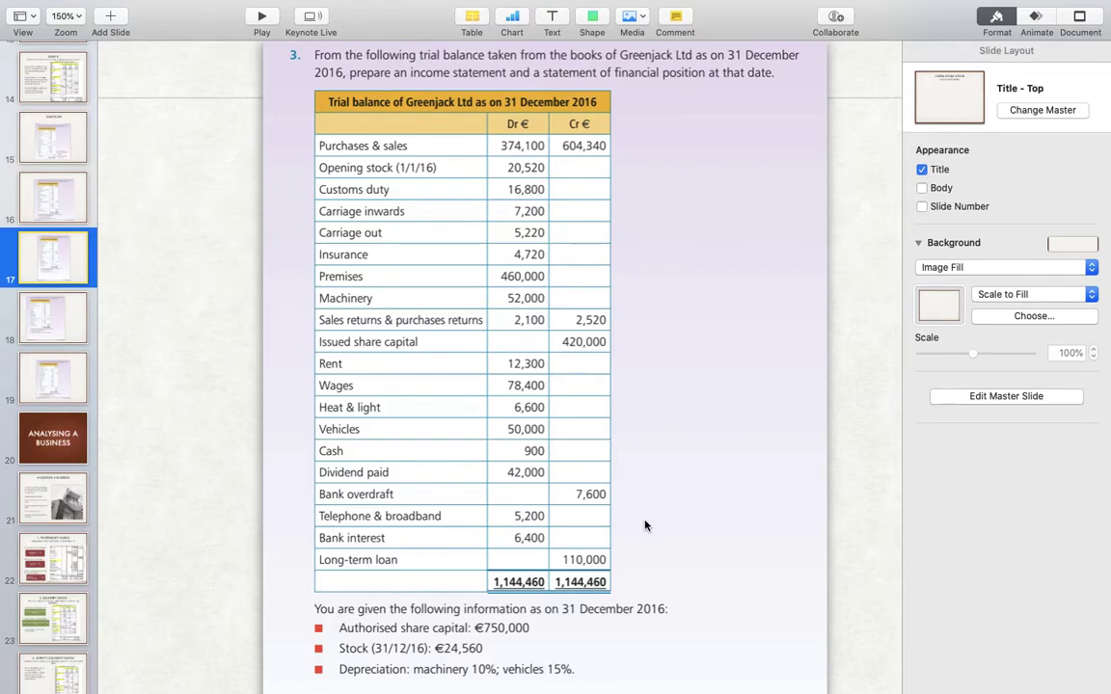
- Return to the Greenjack Income Statement sheet in Numbers
key(super+Tab)
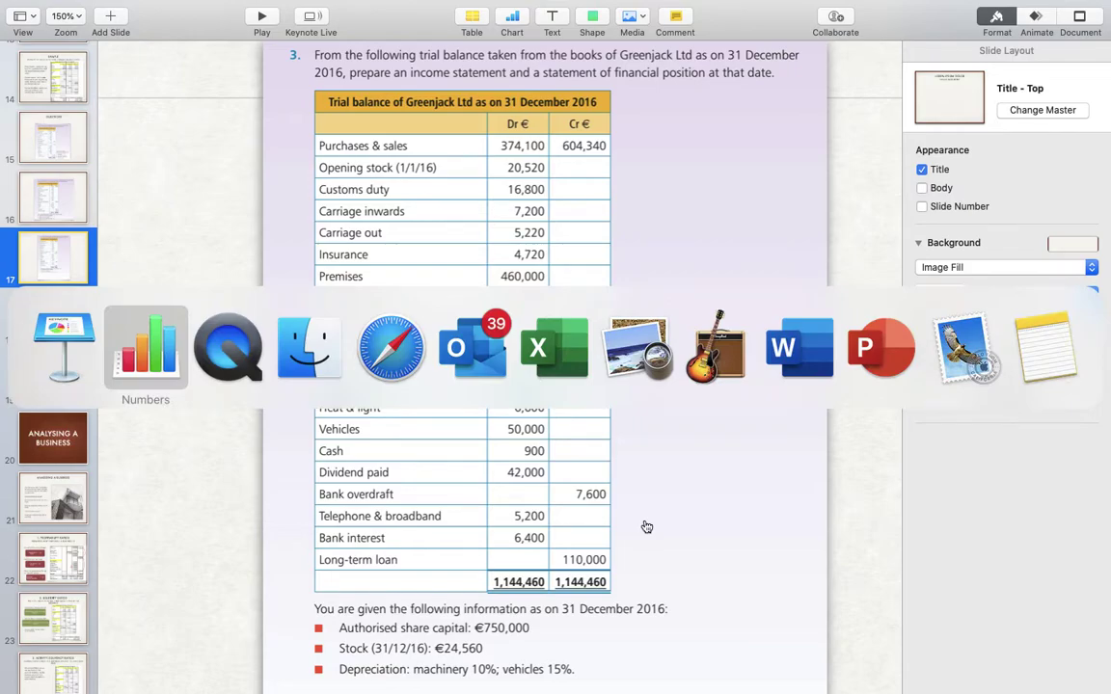
key(super+Tab)
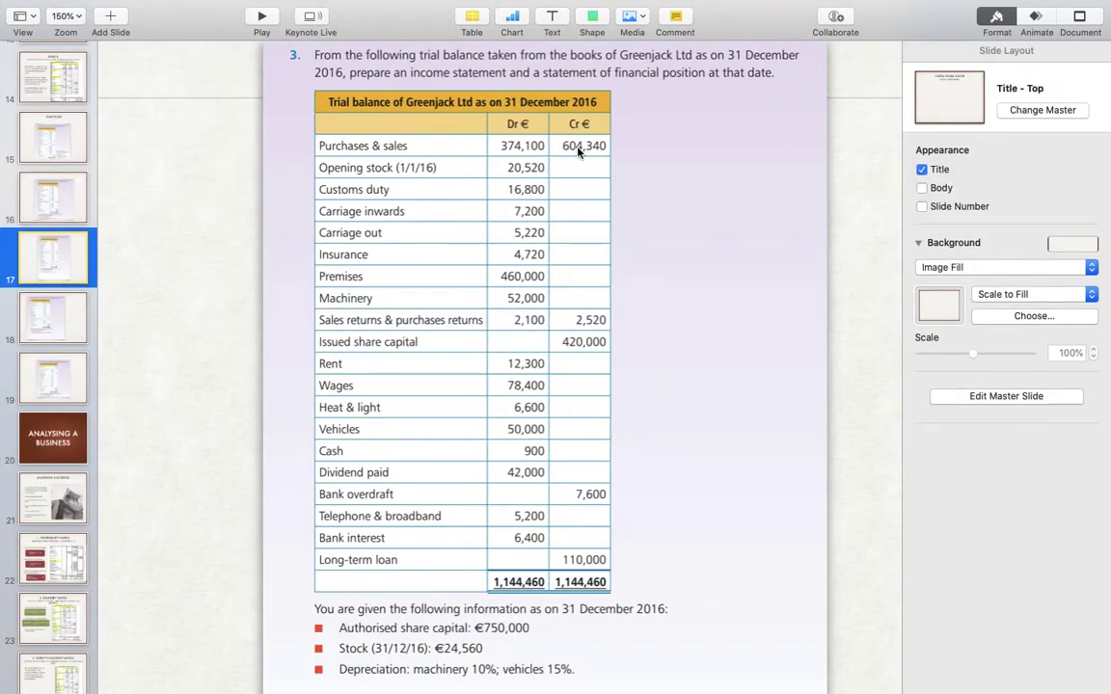
key(super+Tab)
- Enter 'Sales' in A2 with 604,340 in B2, taken from the trial balance
click(103, 167)
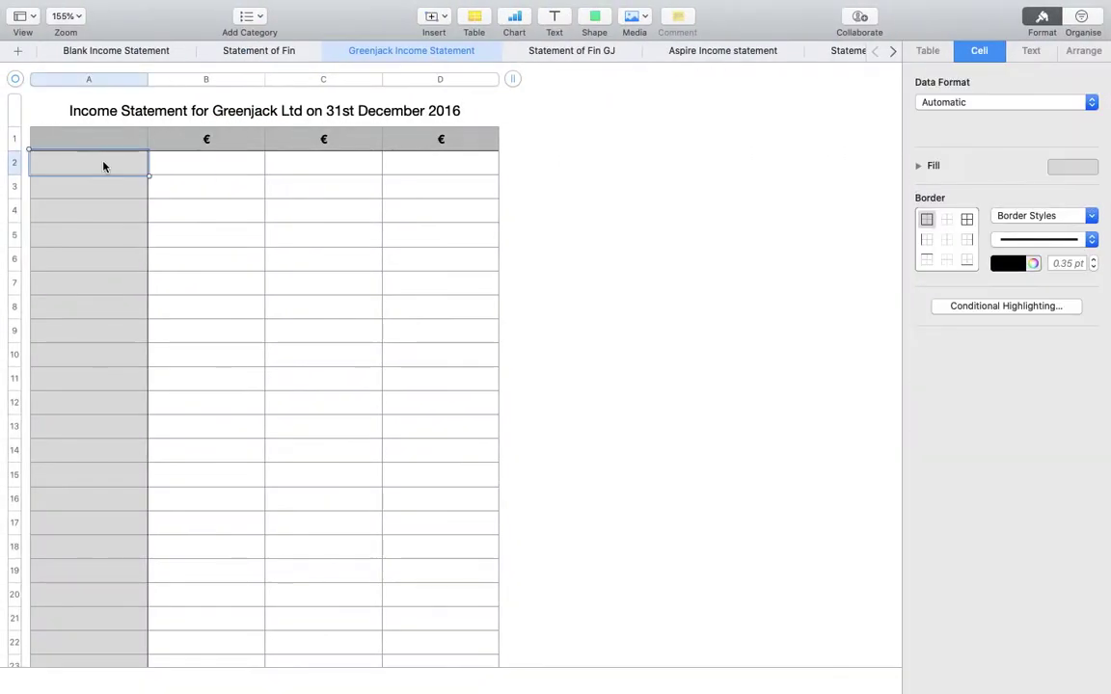
text(Sales)
key(Tab)
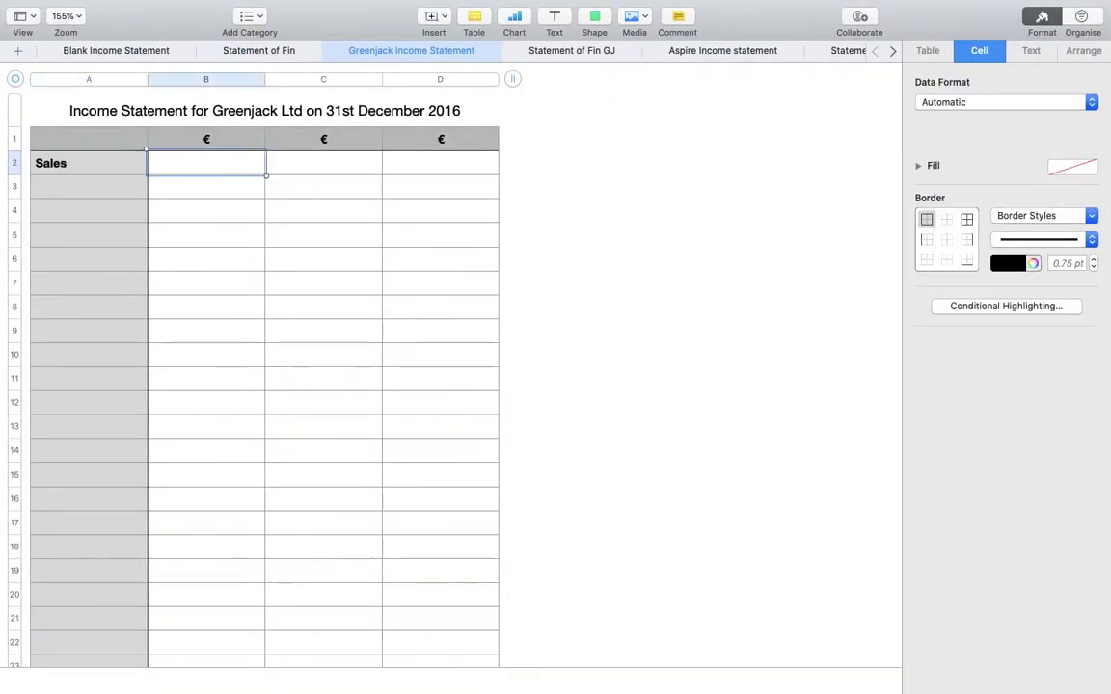
key(Tab)
key(super+Tab)
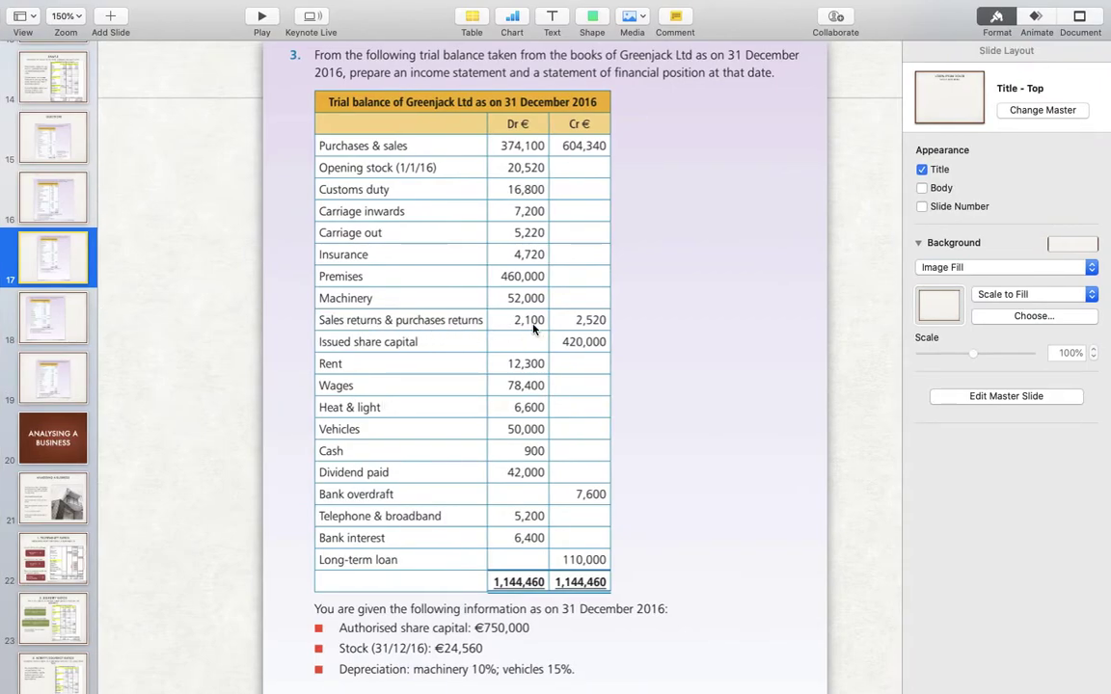
key(super+Tab)
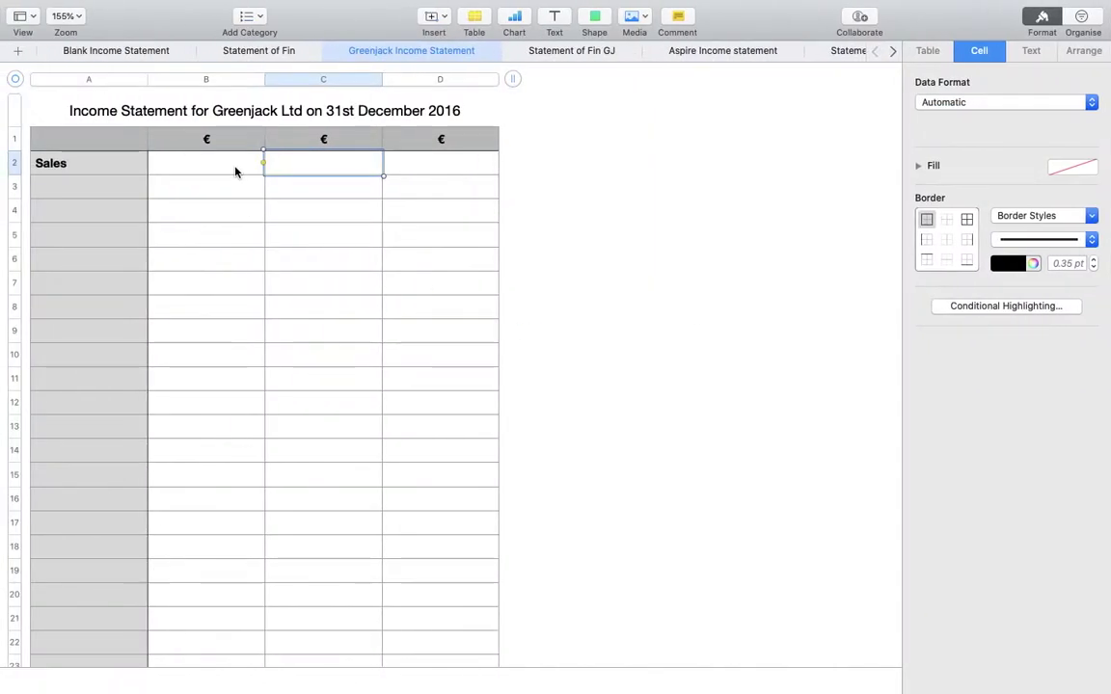
click(235, 172)
key(super+Tab)
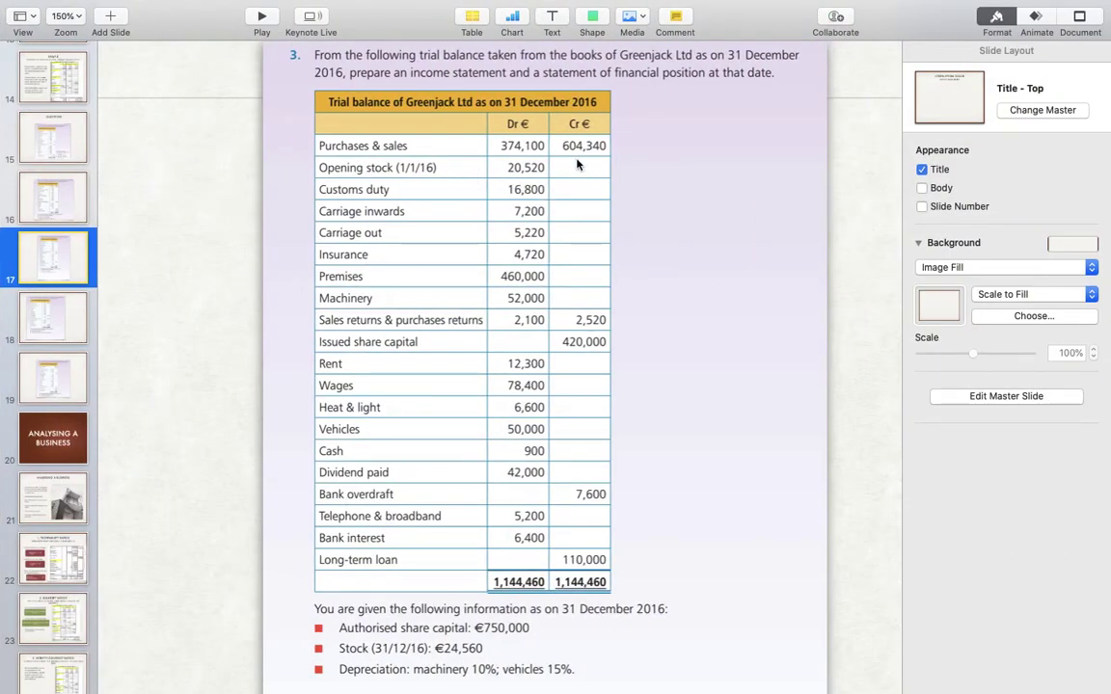
key(super+Tab)
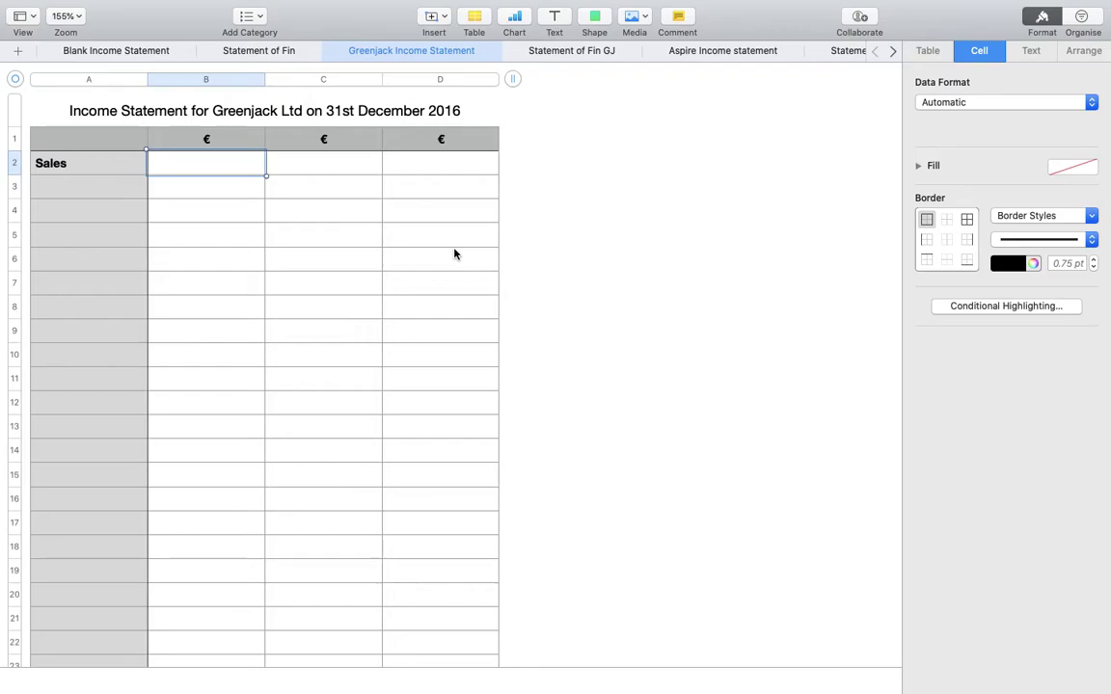
text(6)
key(BackSpace)
text(604,3)
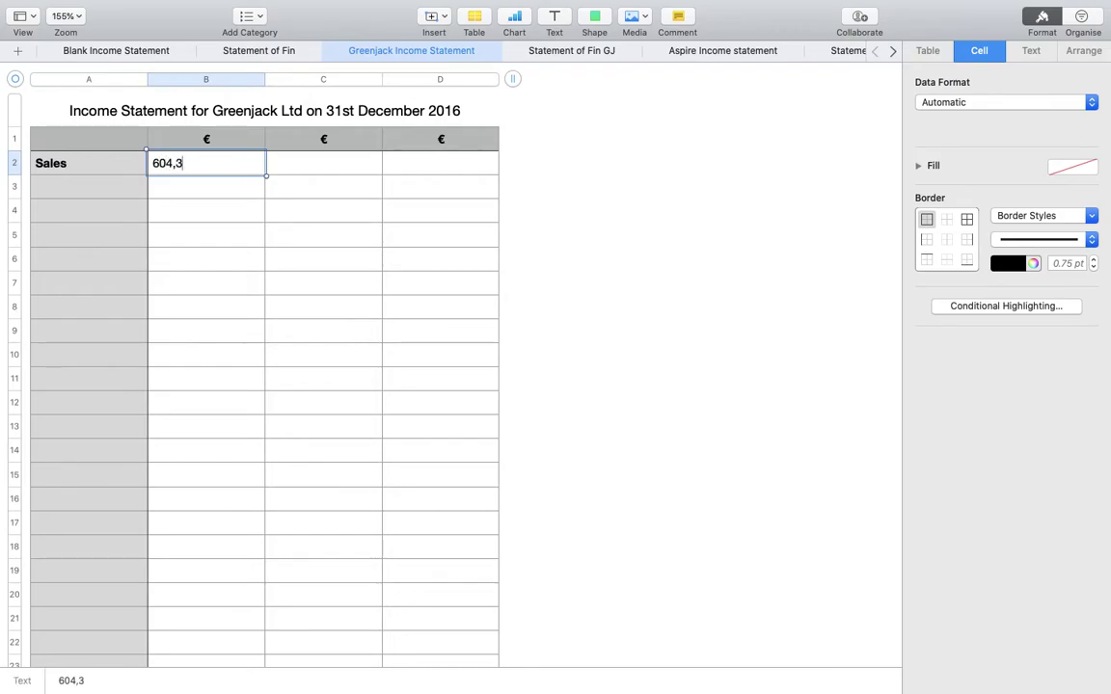
text(40)
key(Return)
- Enter 'Less sales returns' in A3 with 2,100 in B3
click(89, 186)
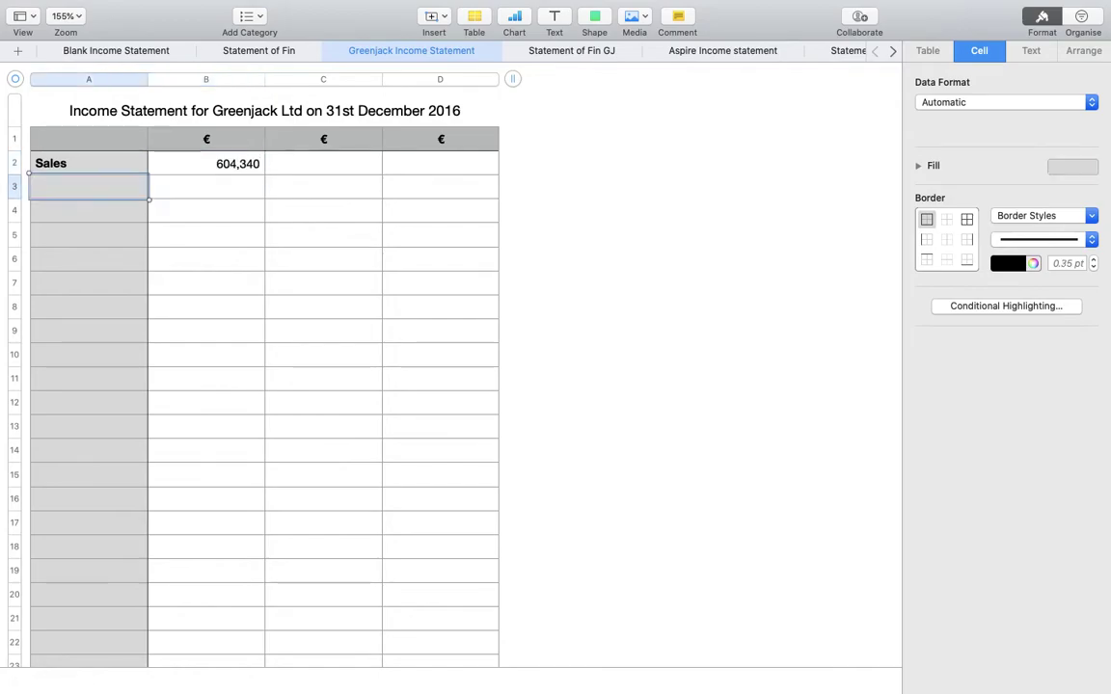
text(Less sales returns)
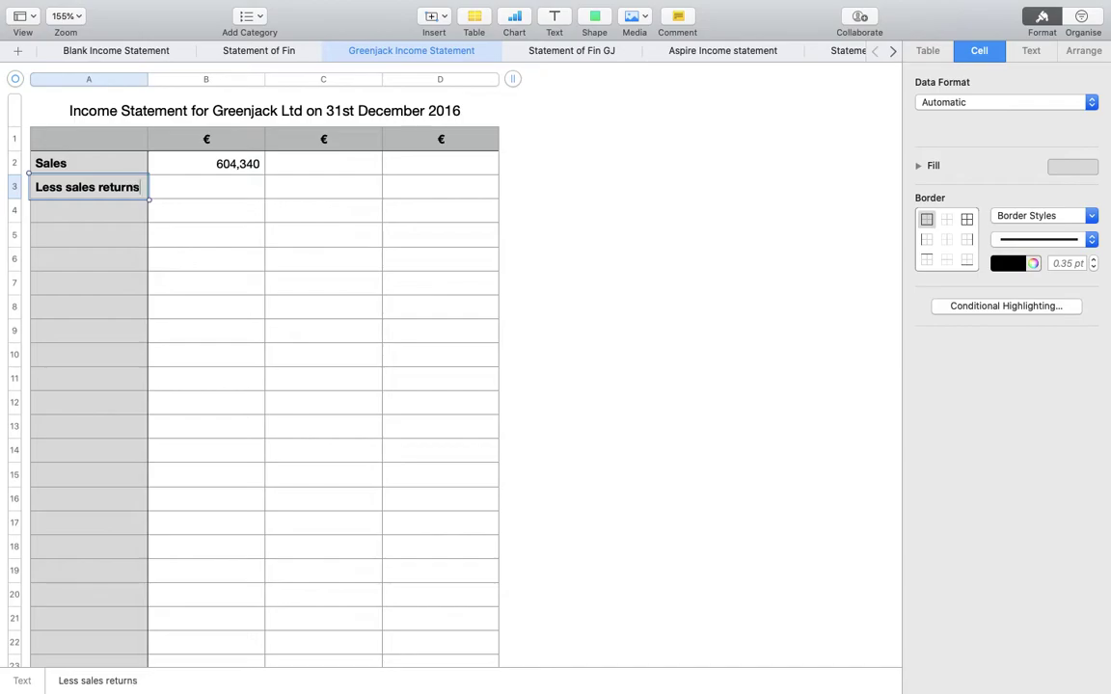
key(Tab)
key(ctrl+Right)
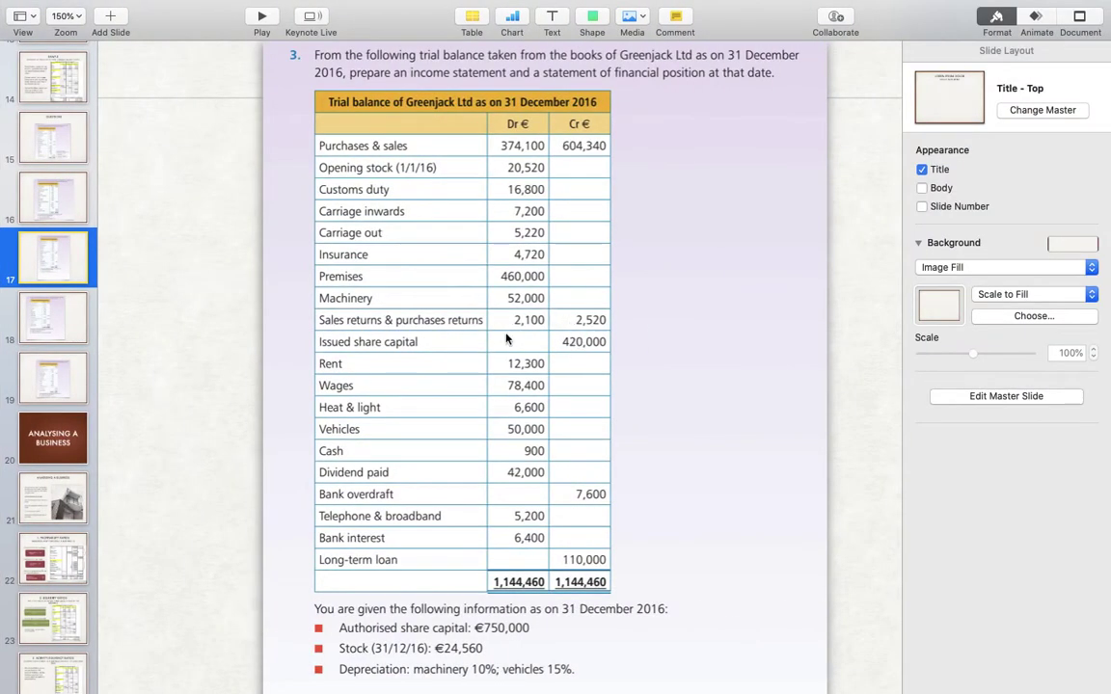
key(ctrl+Left)
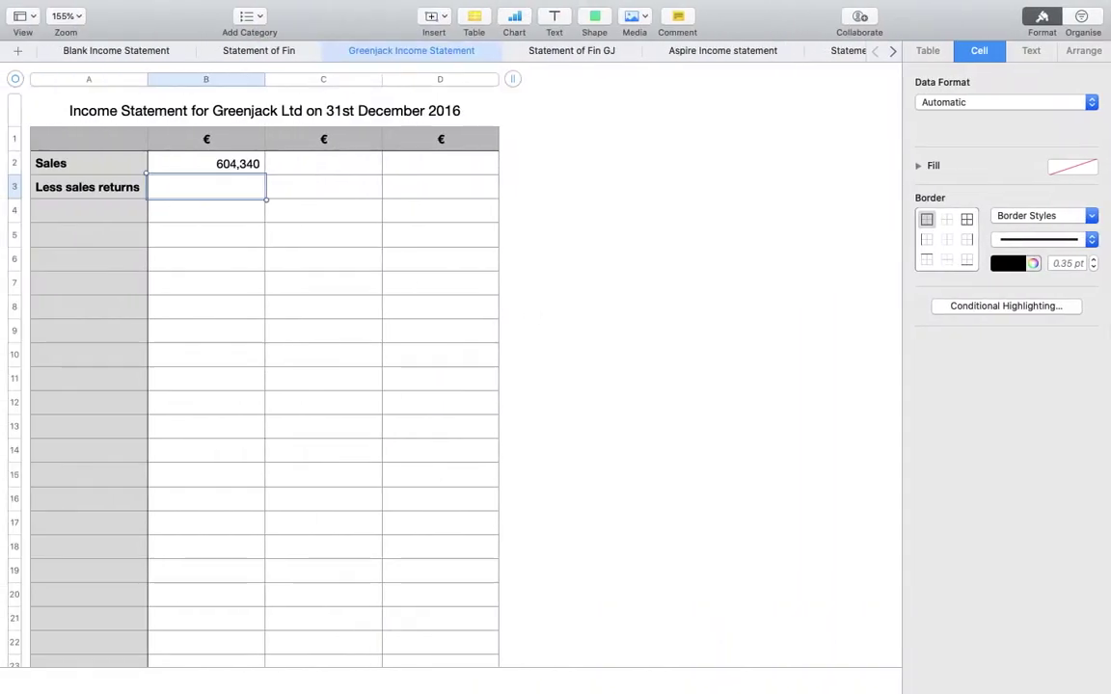
text(2,100)
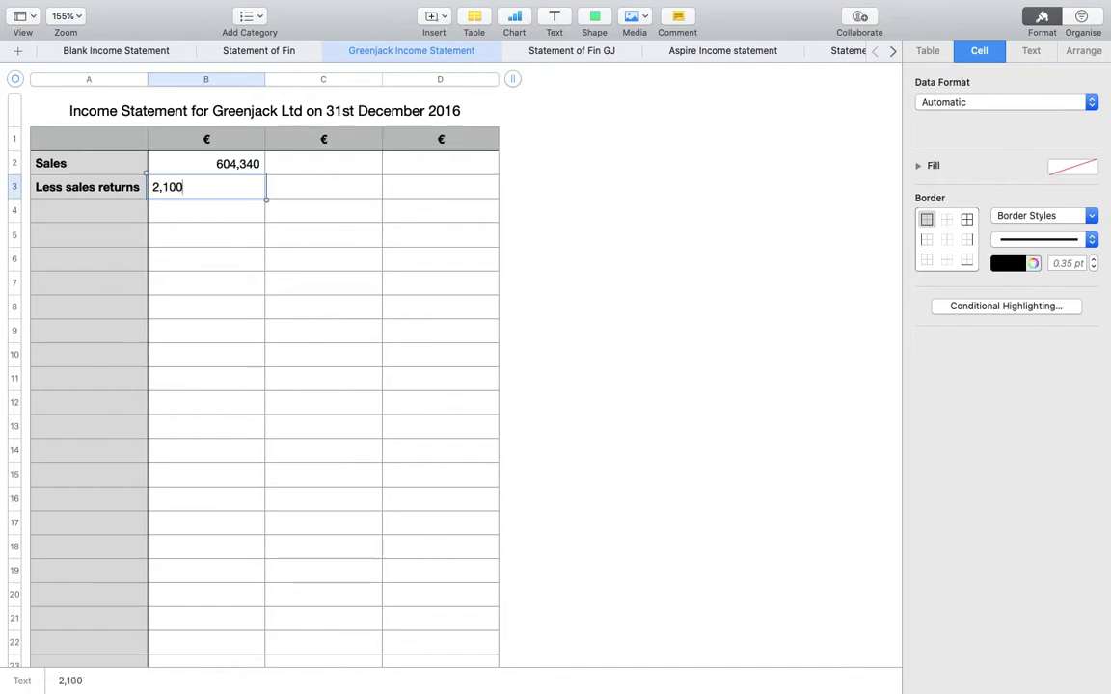
key(Tab)
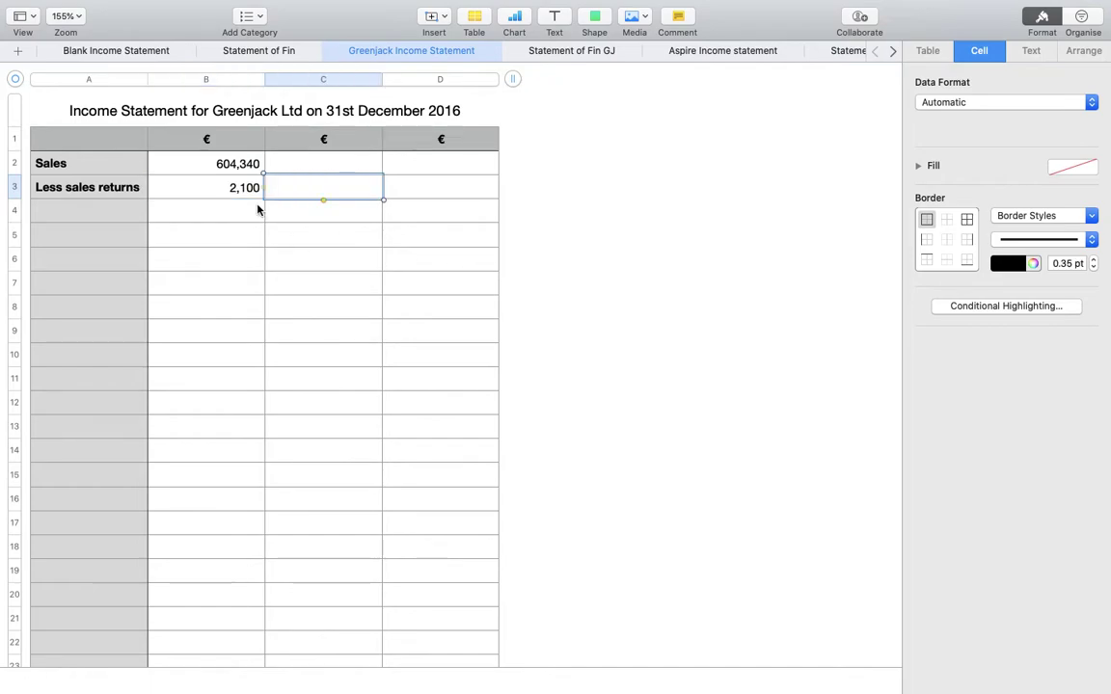
- Give the 2,100 sales returns cell a 1 pt bottom border
click(230, 190)
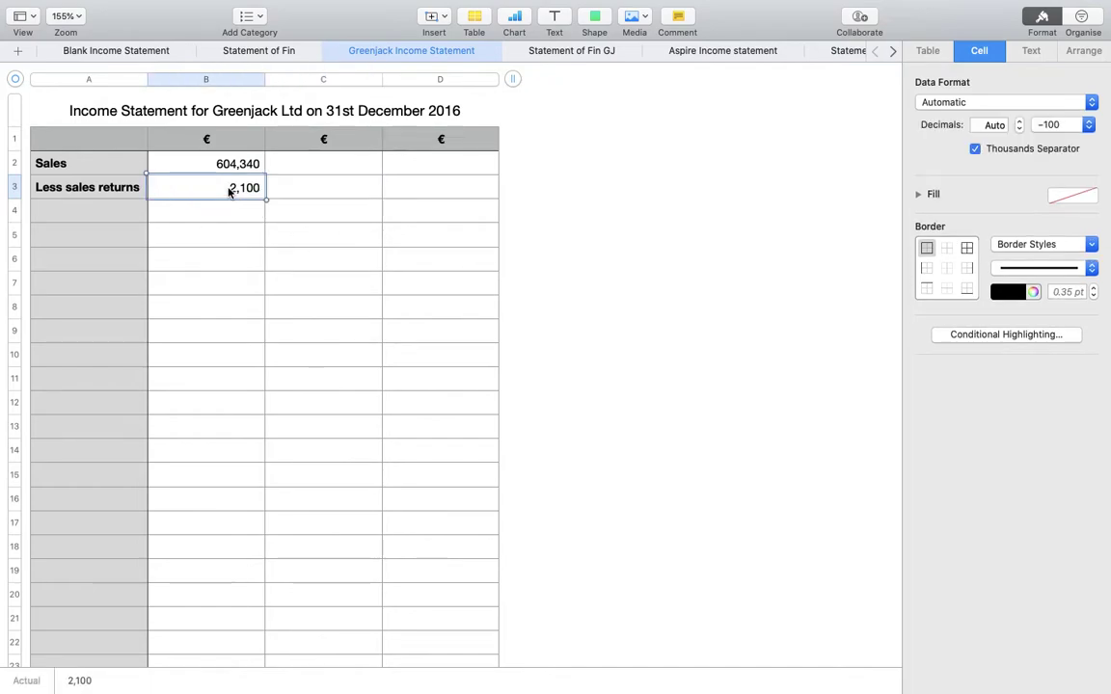
click(1089, 244)
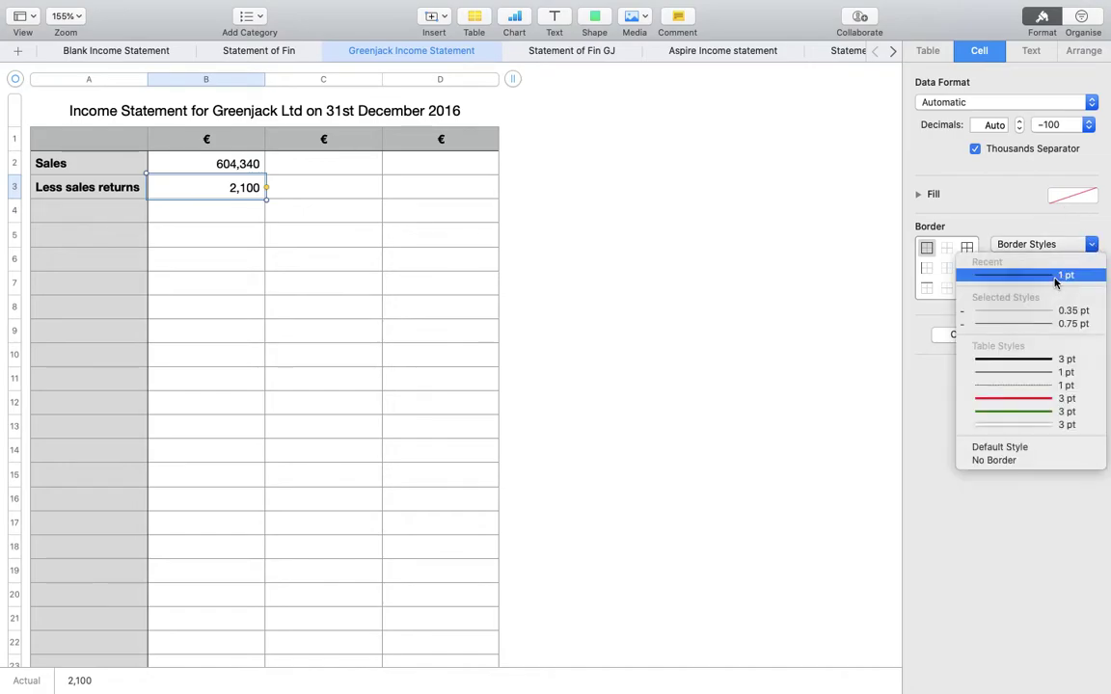
click(1001, 244)
click(967, 288)
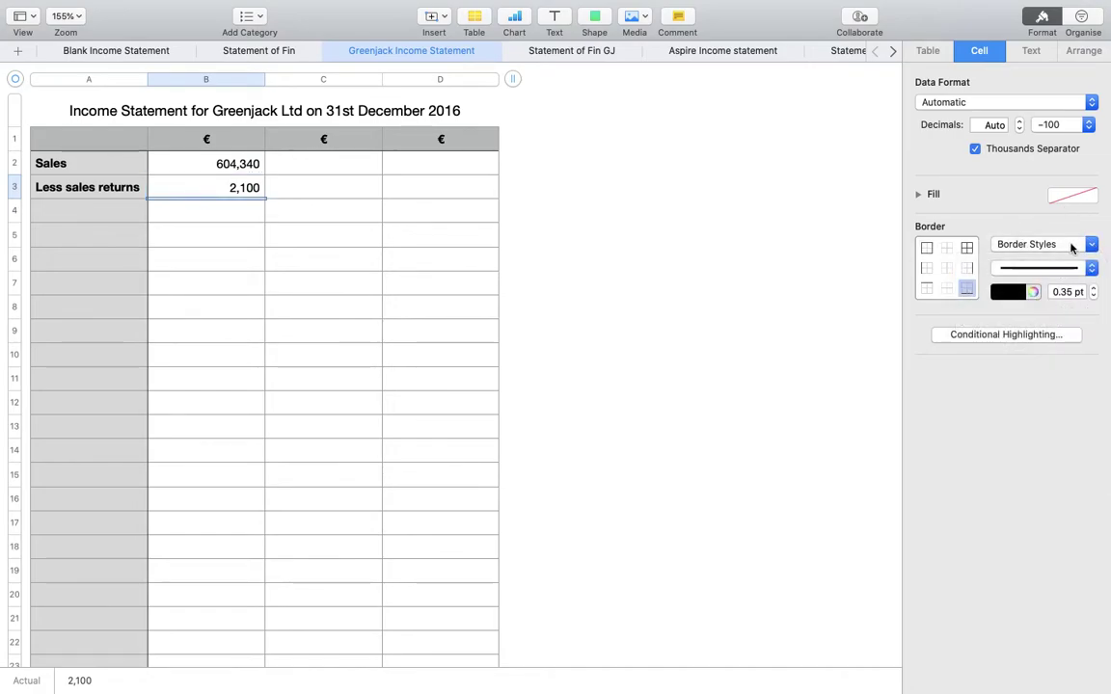
click(1070, 247)
click(1003, 275)
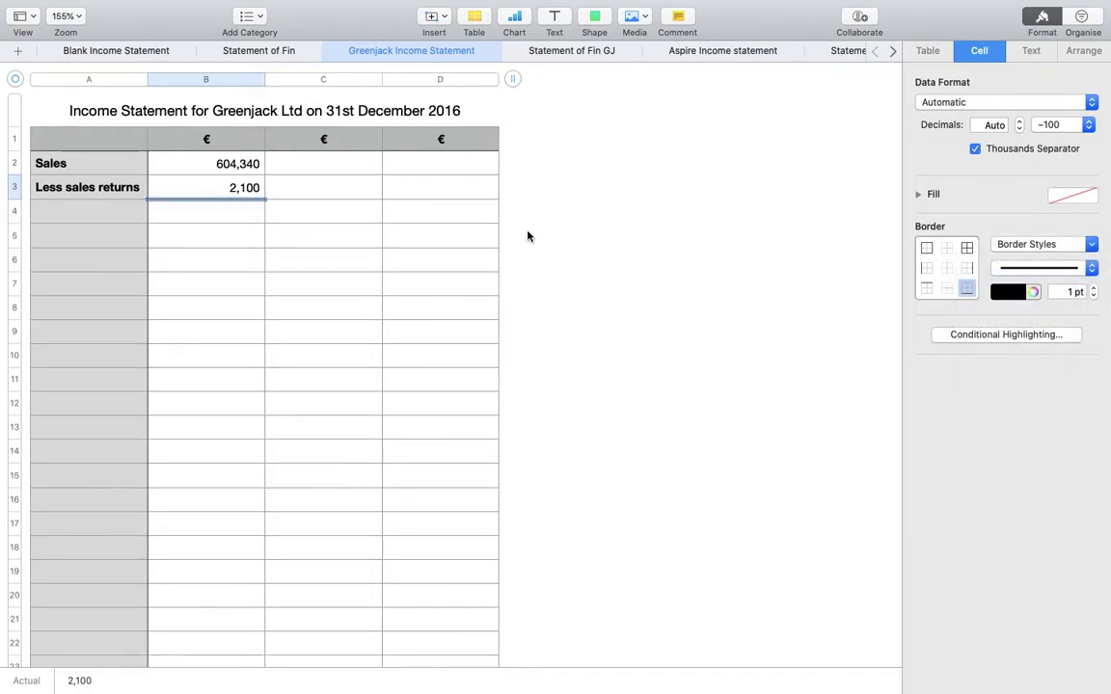
click(346, 202)
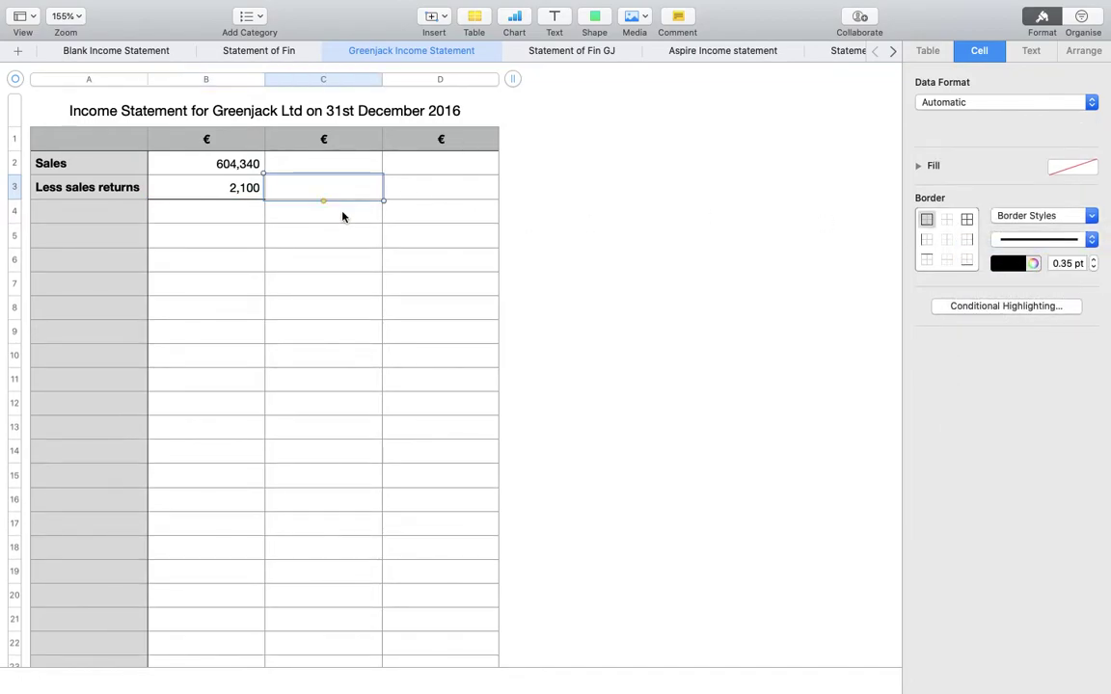
click(342, 217)
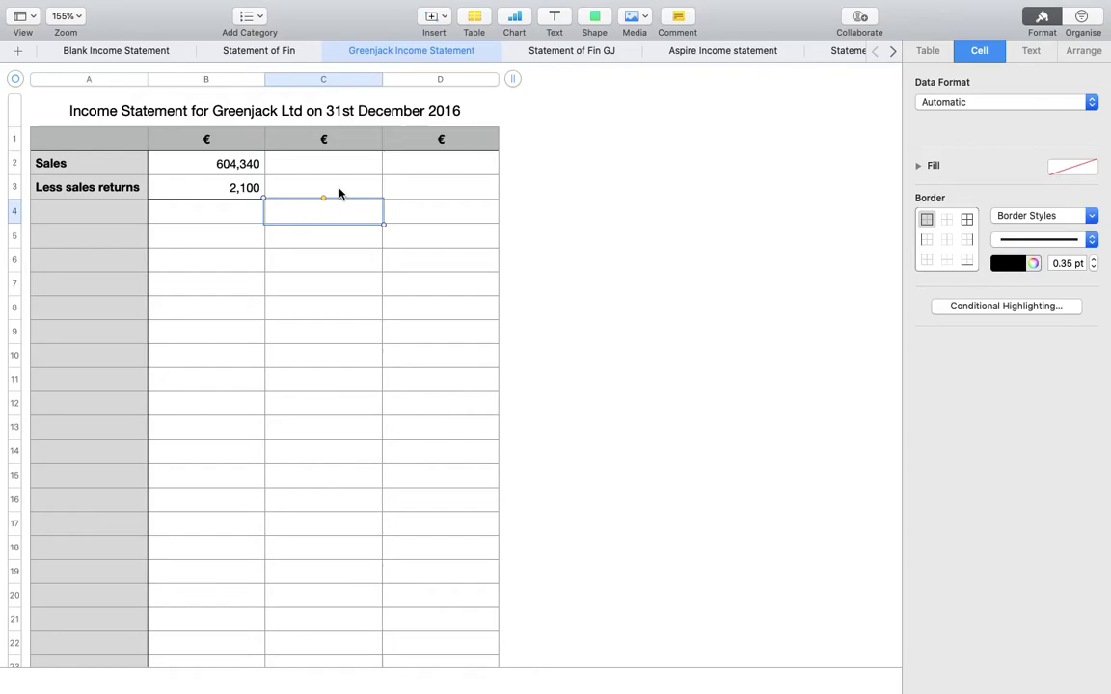
- Enter =B2-B3 in D3 to show net sales of 602,240
click(419, 191)
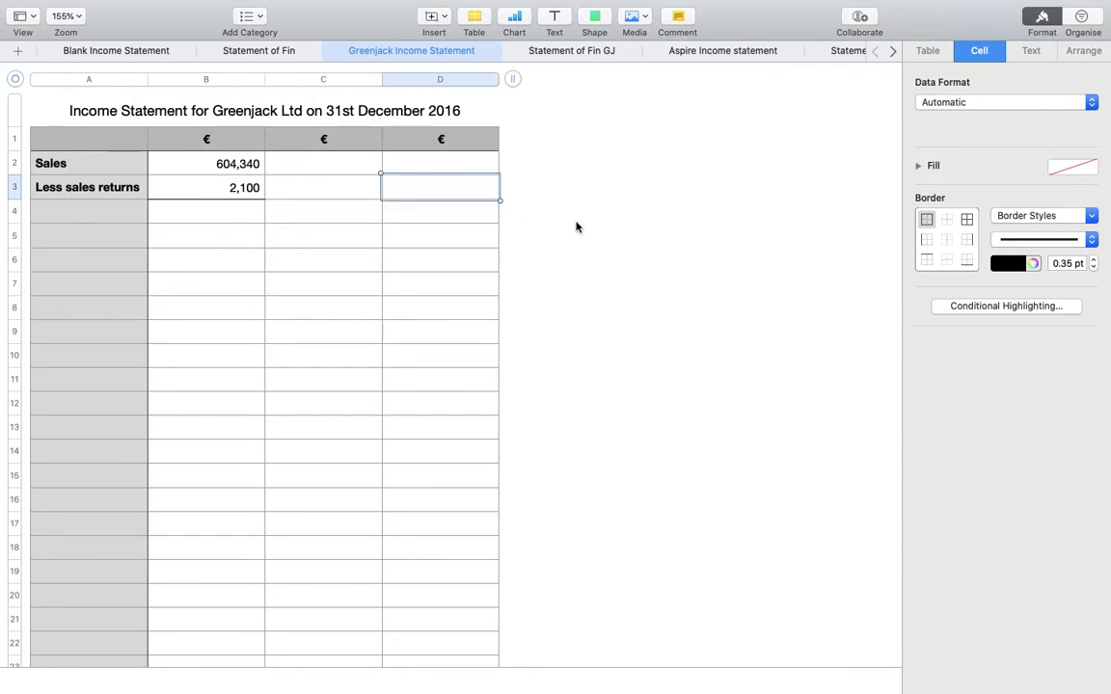
text(=)
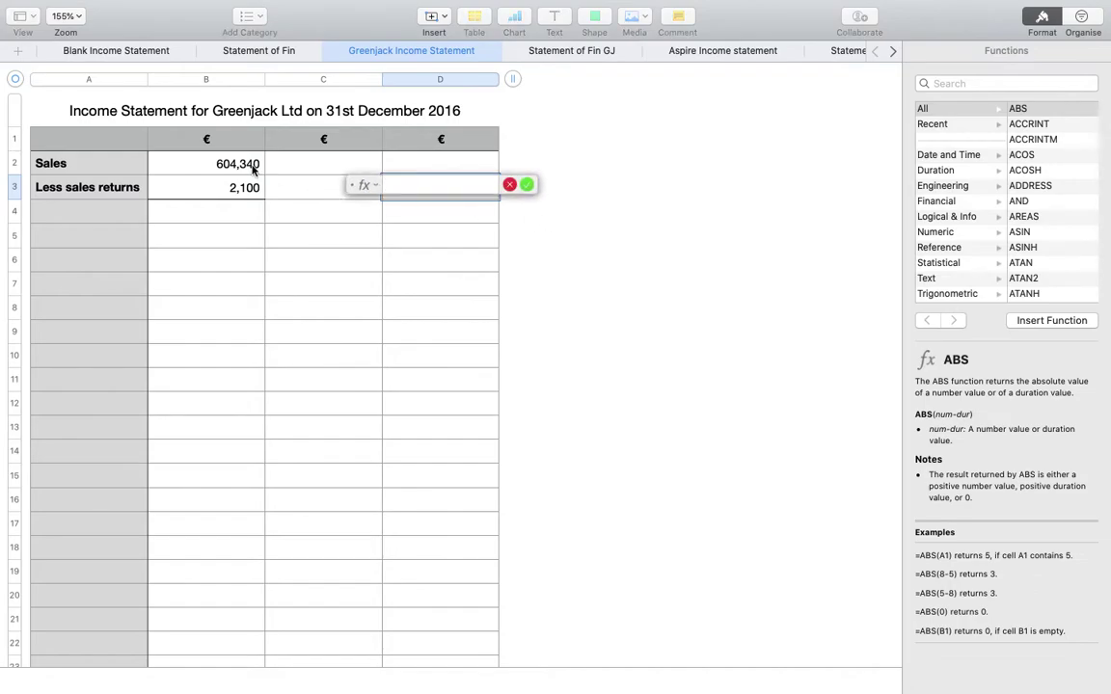
click(227, 157)
text(-)
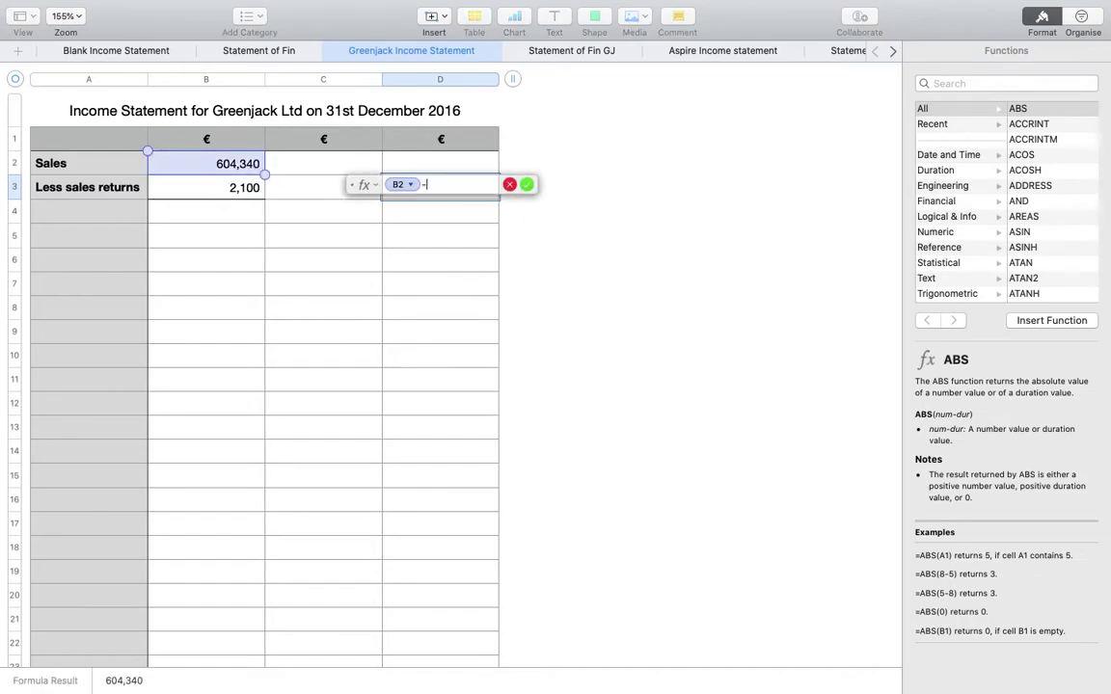
click(225, 189)
key(Return)
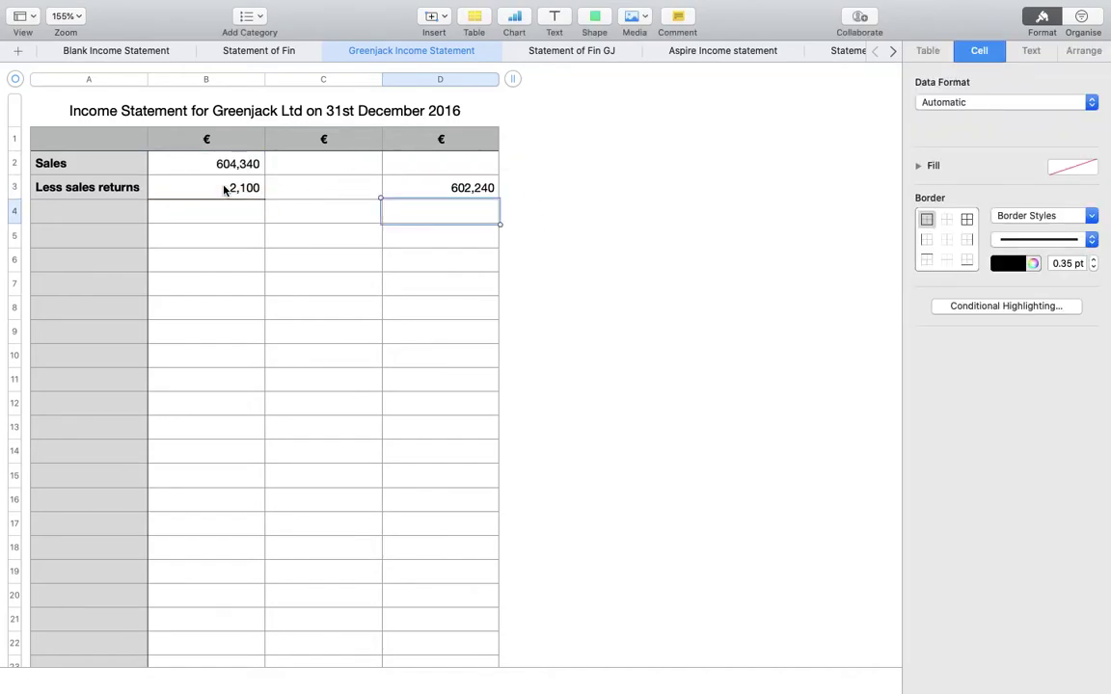
click(91, 214)
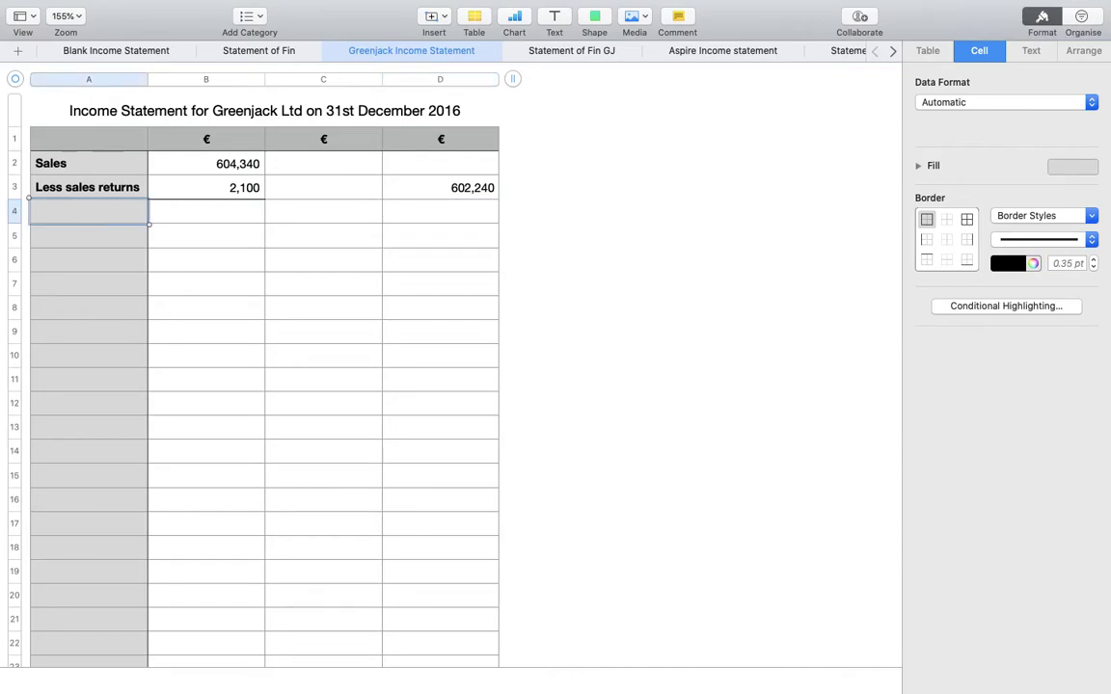
- Add an italic 'Less cost of sales' heading in A4
text(Less cost)
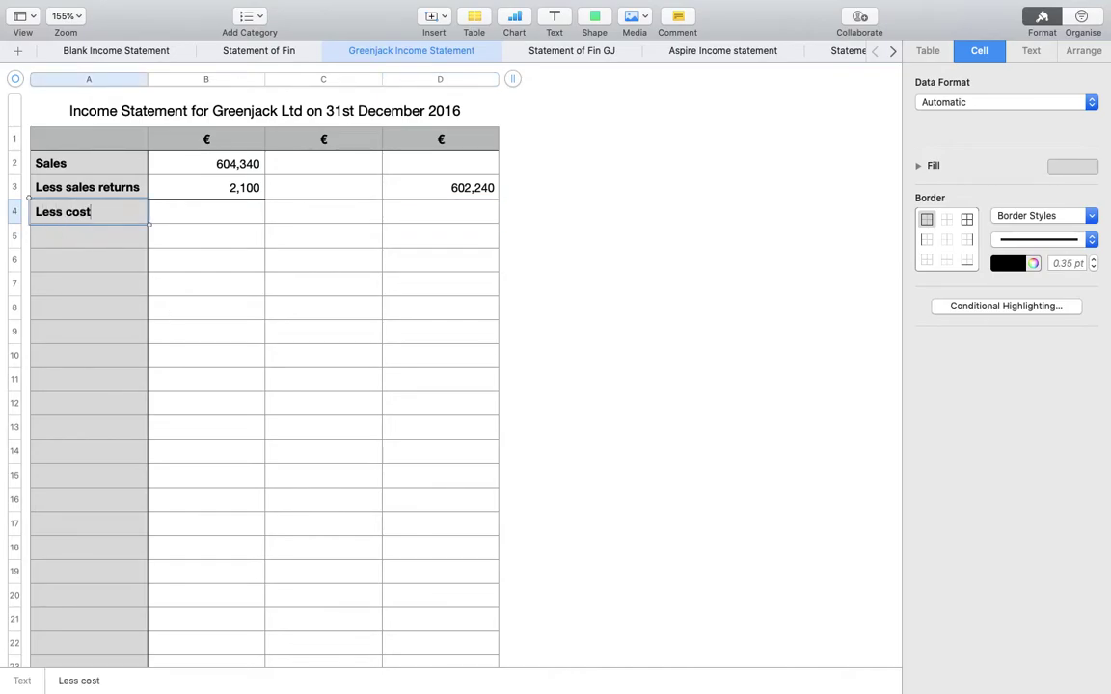
text( of sales)
key(super+i)
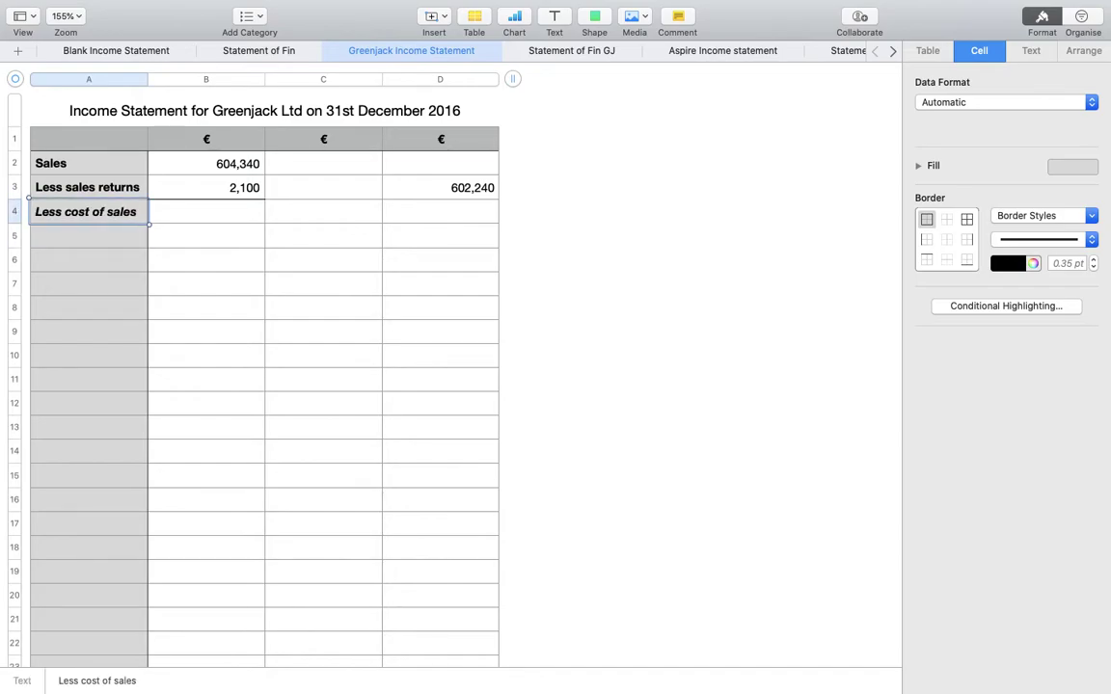
click(109, 244)
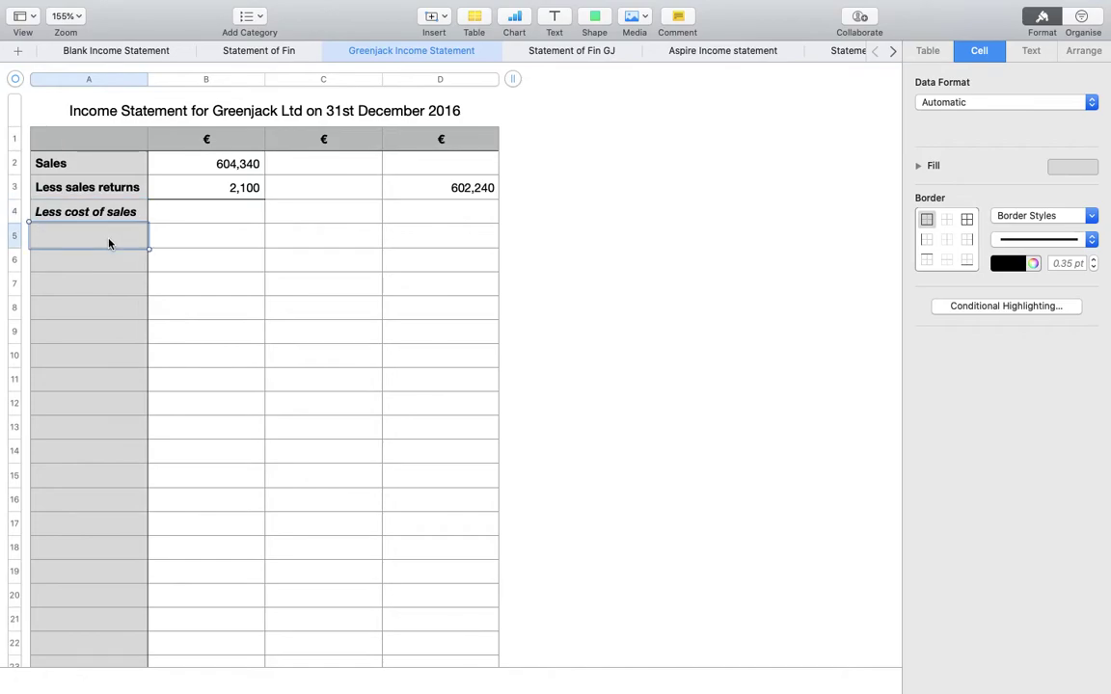
- Add an 'Opening stock' row with 20,520 in column C, checked against the Keynote trial balance
text(Opening stock)
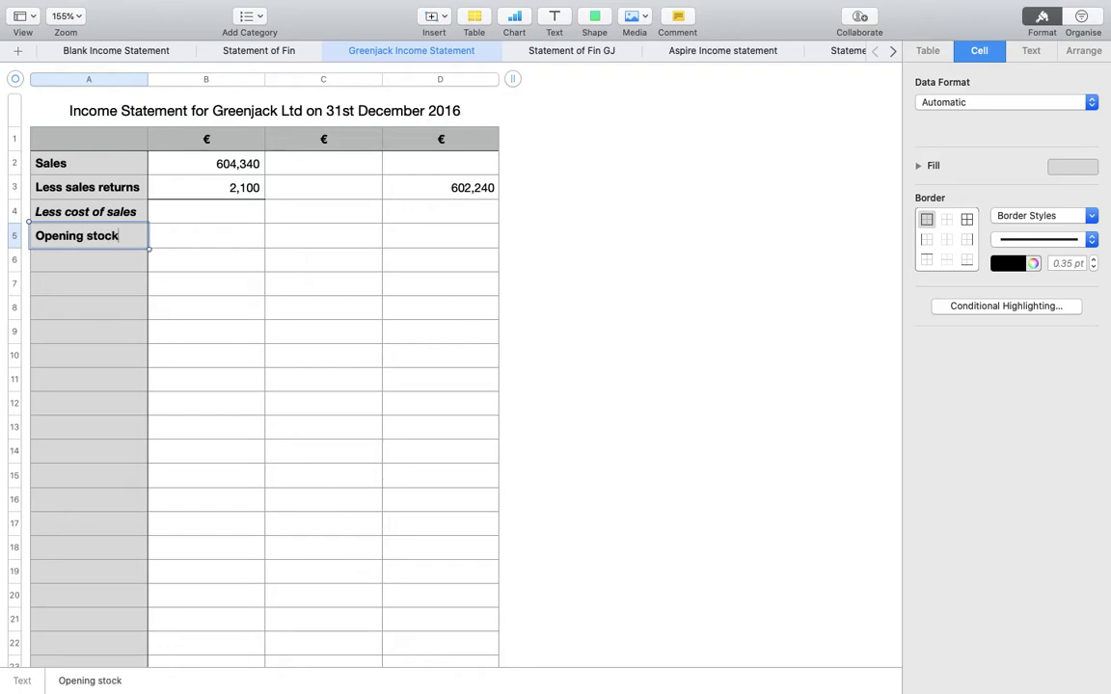
key(Tab)
click(323, 236)
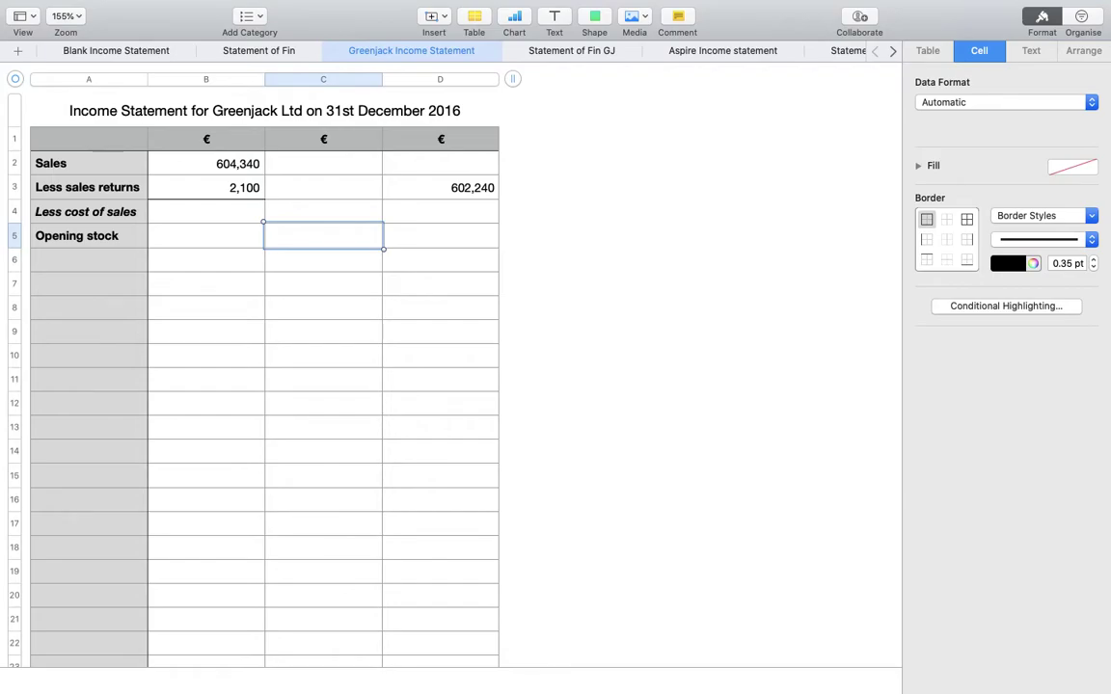
key(super+Tab)
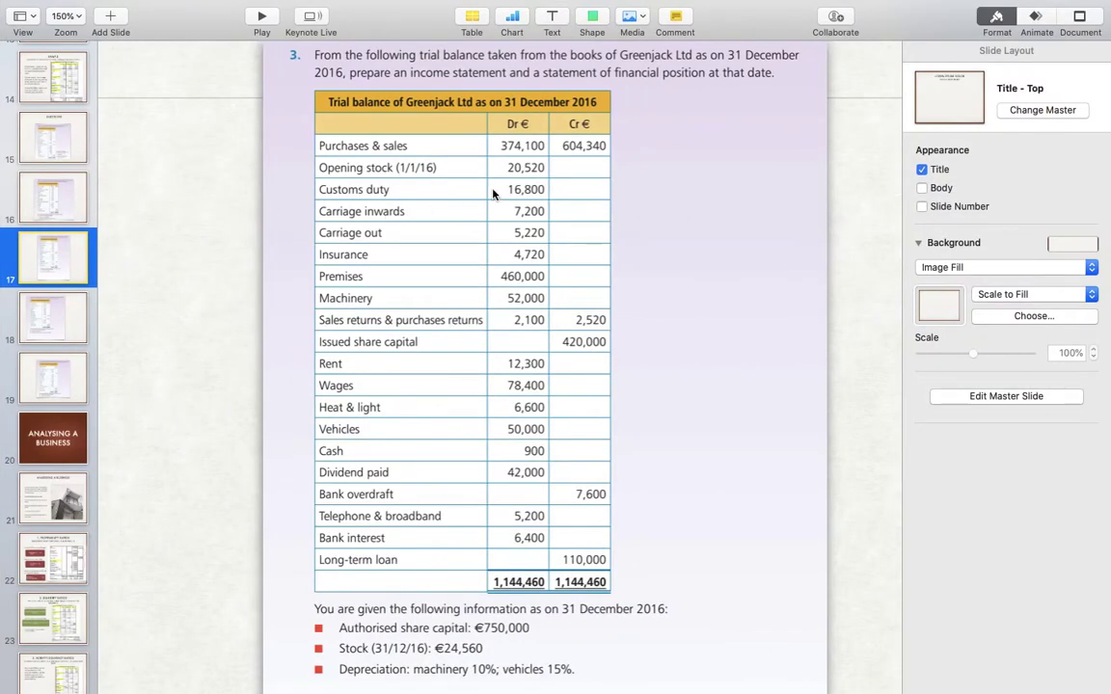
key(super+Tab)
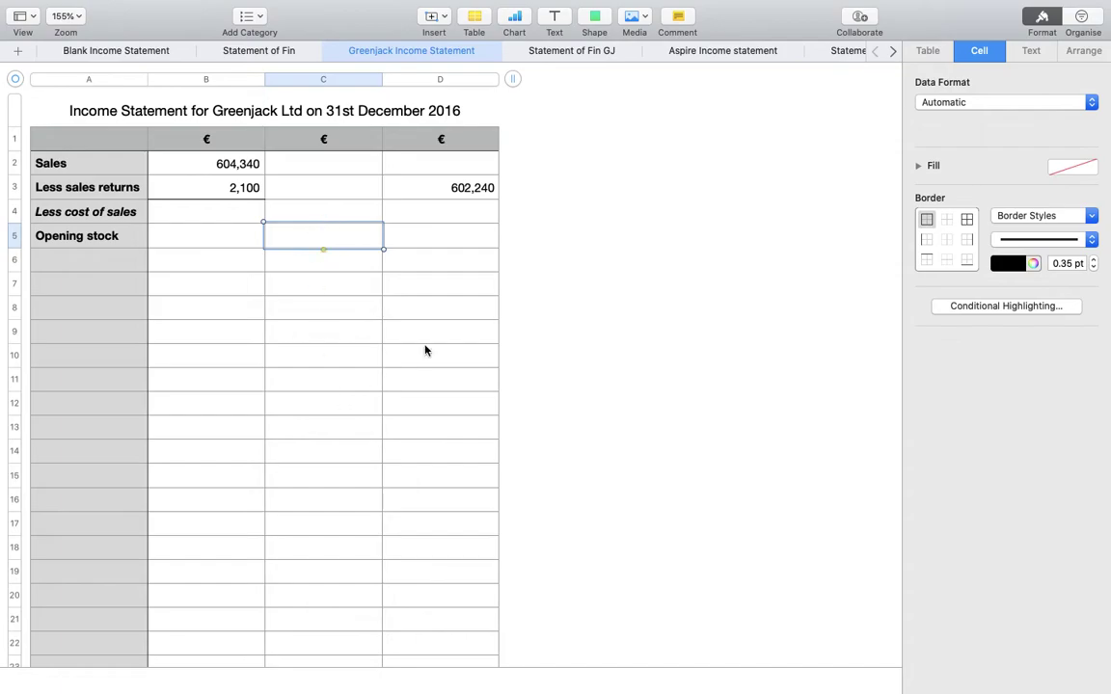
key(super+Tab)
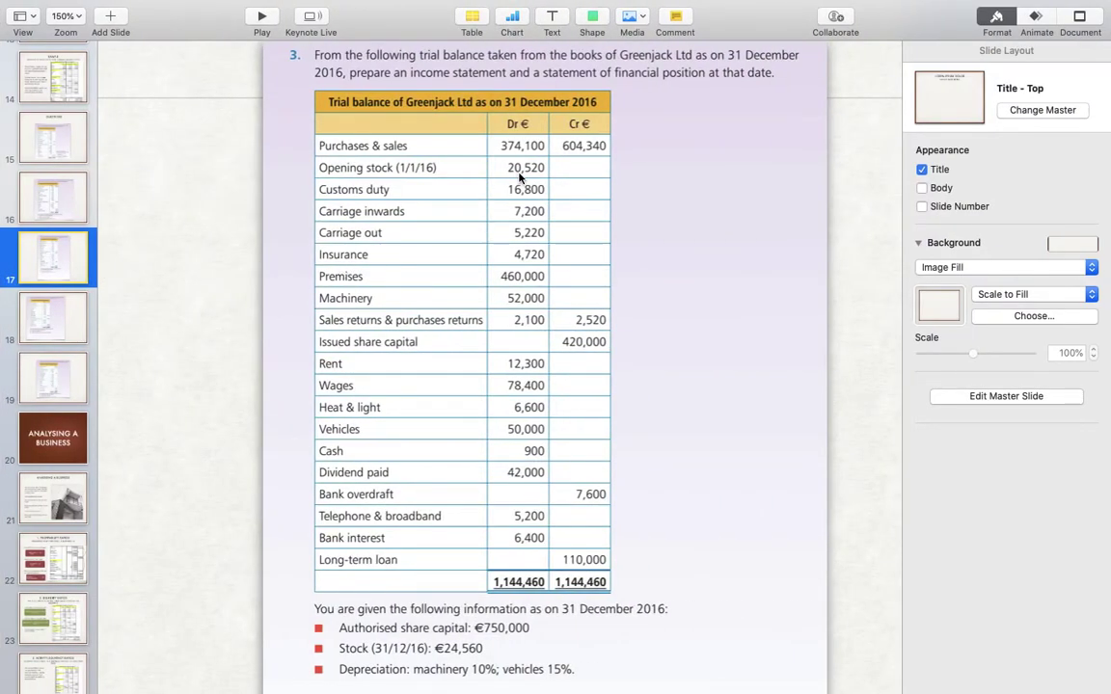
key(super+Tab)
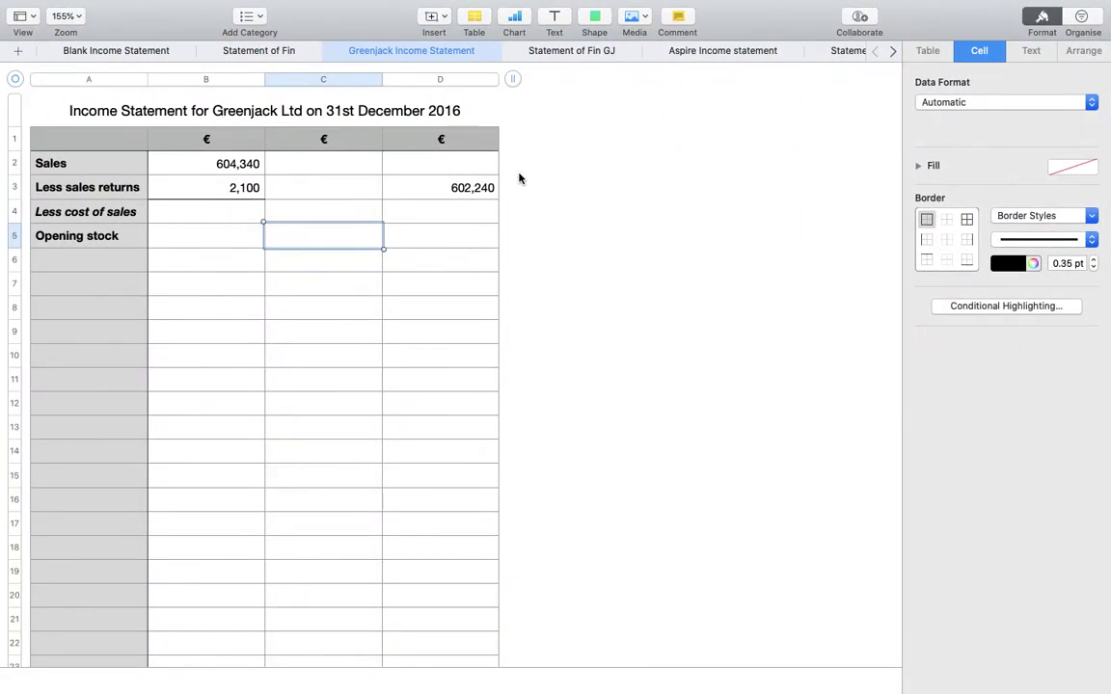
text(20,520)
key(Return)
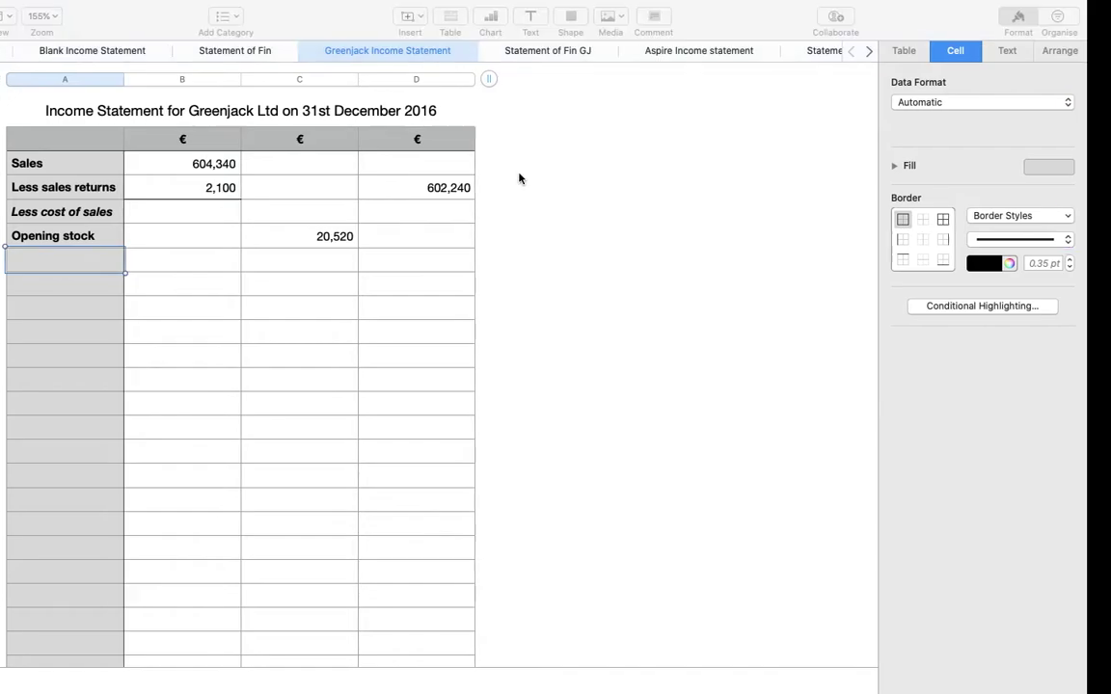
key(super+Tab)
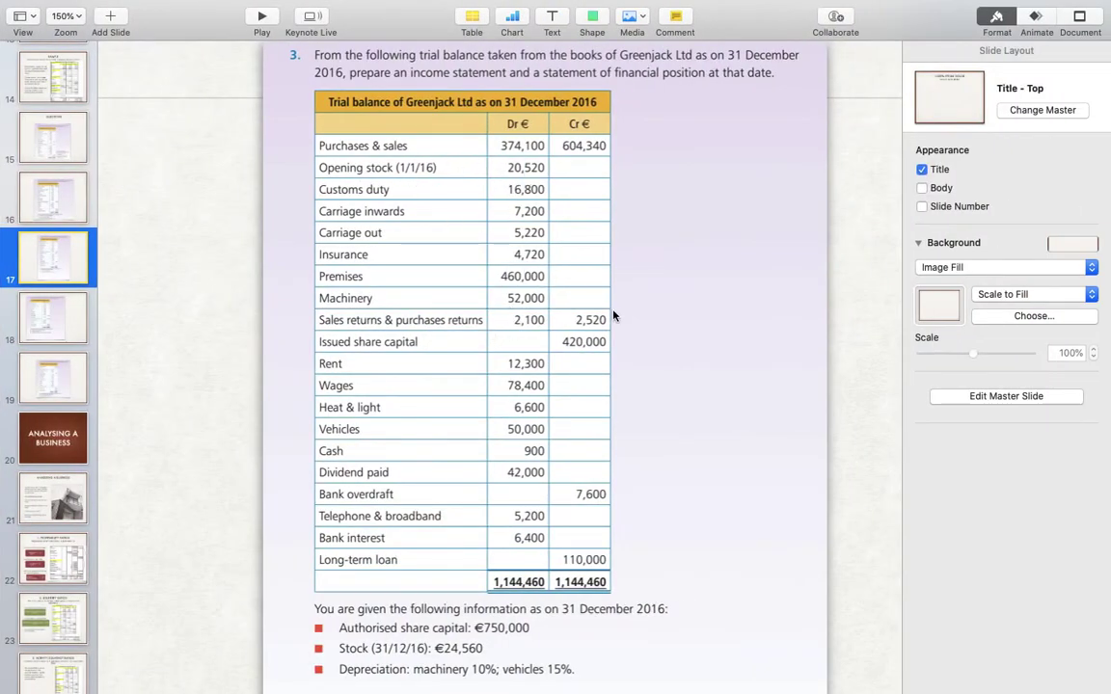
- Label A6 'Purchases' and A7 'Less purchases return'
key(super+Tab)
text(purchases)
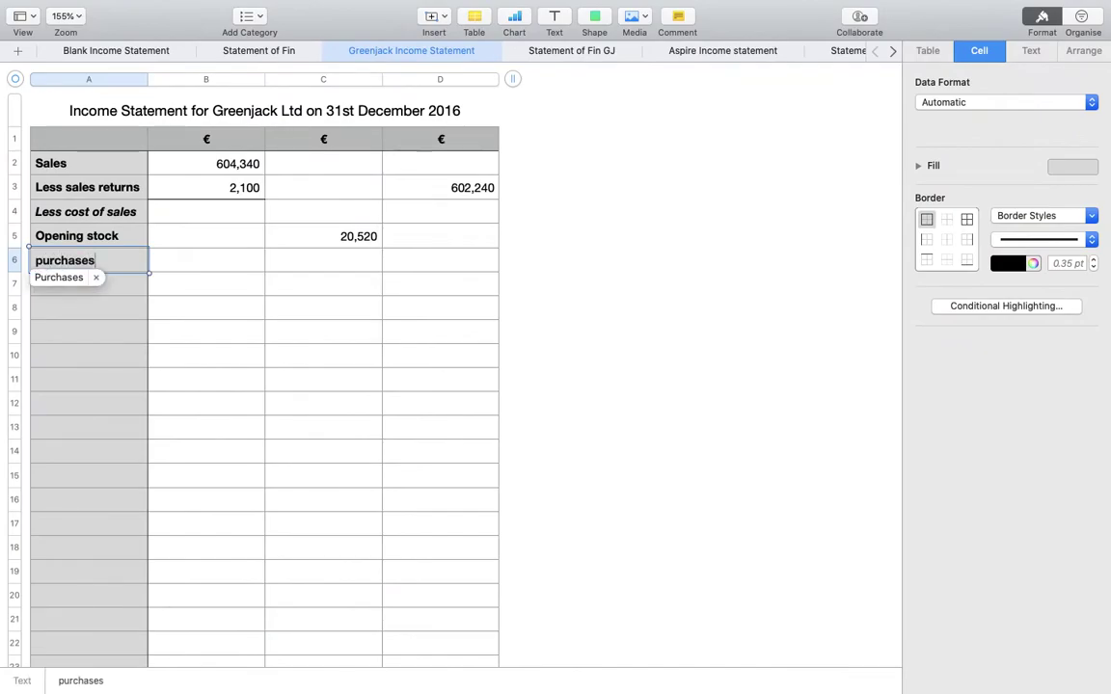
key(Return)
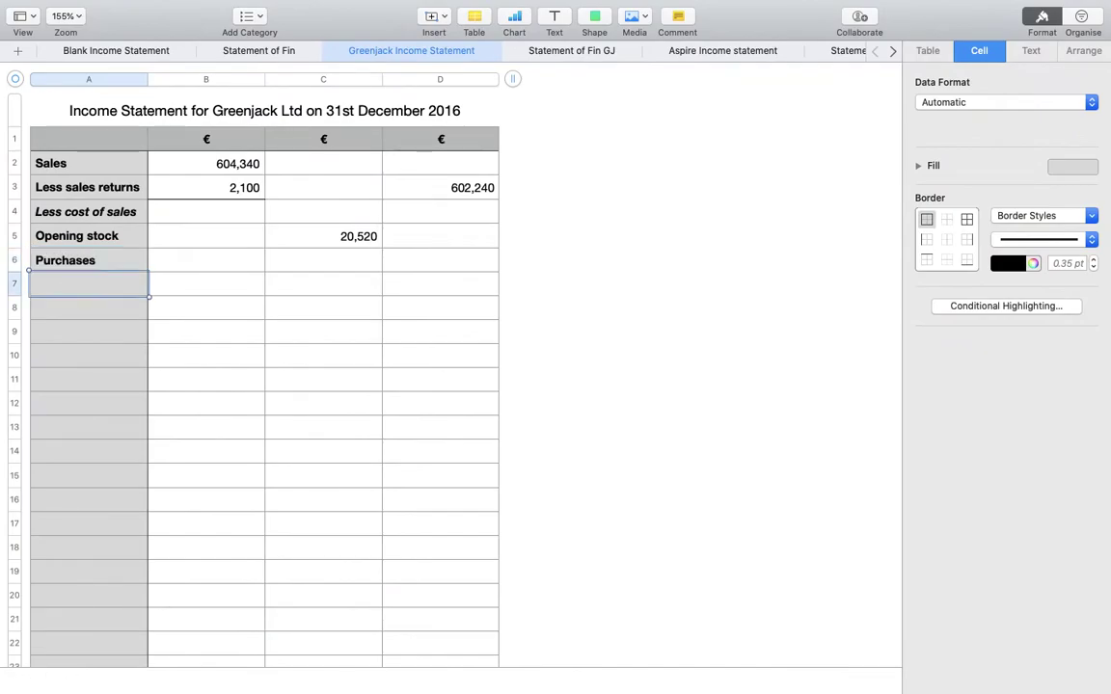
text(Less)
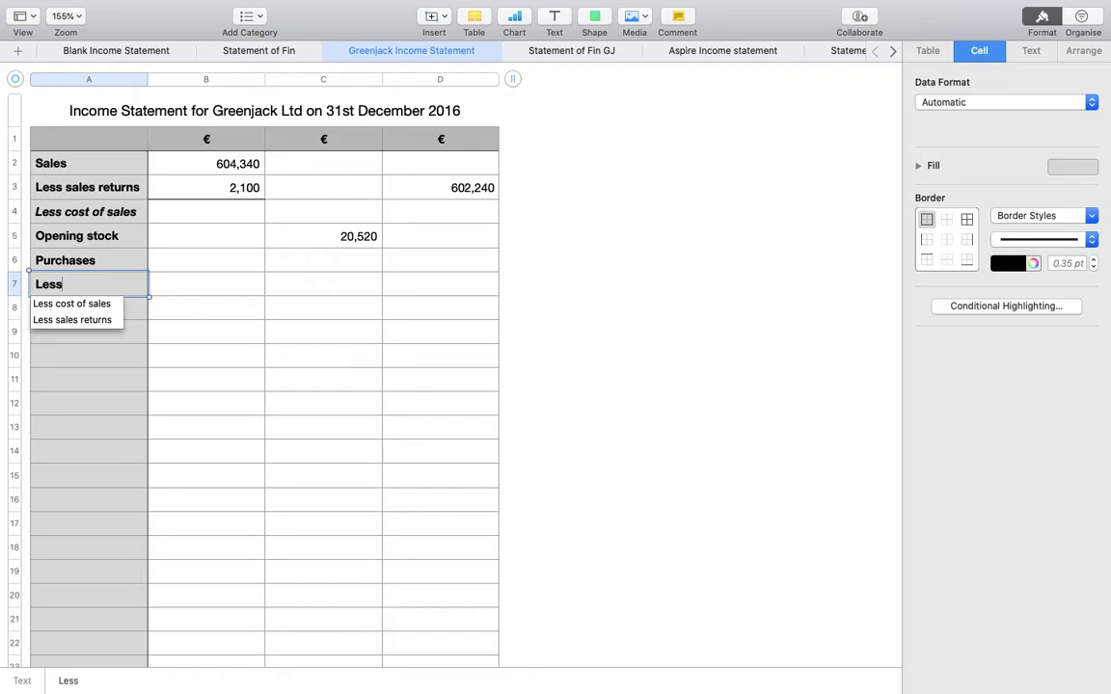
text( purchases)
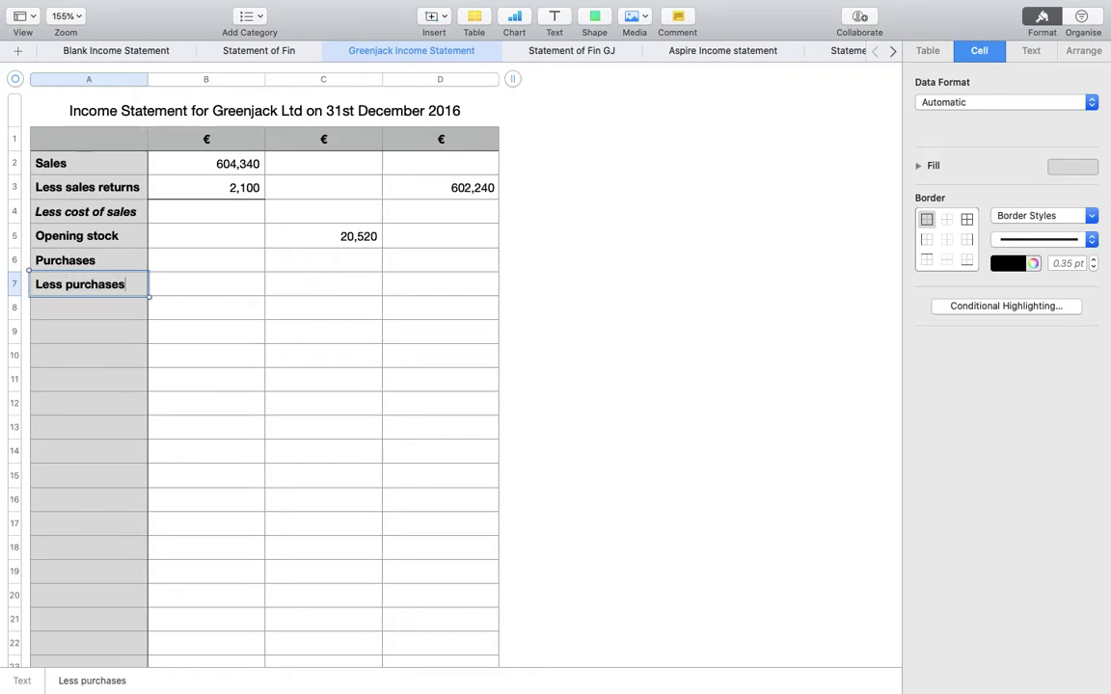
text( return)
key(Tab)
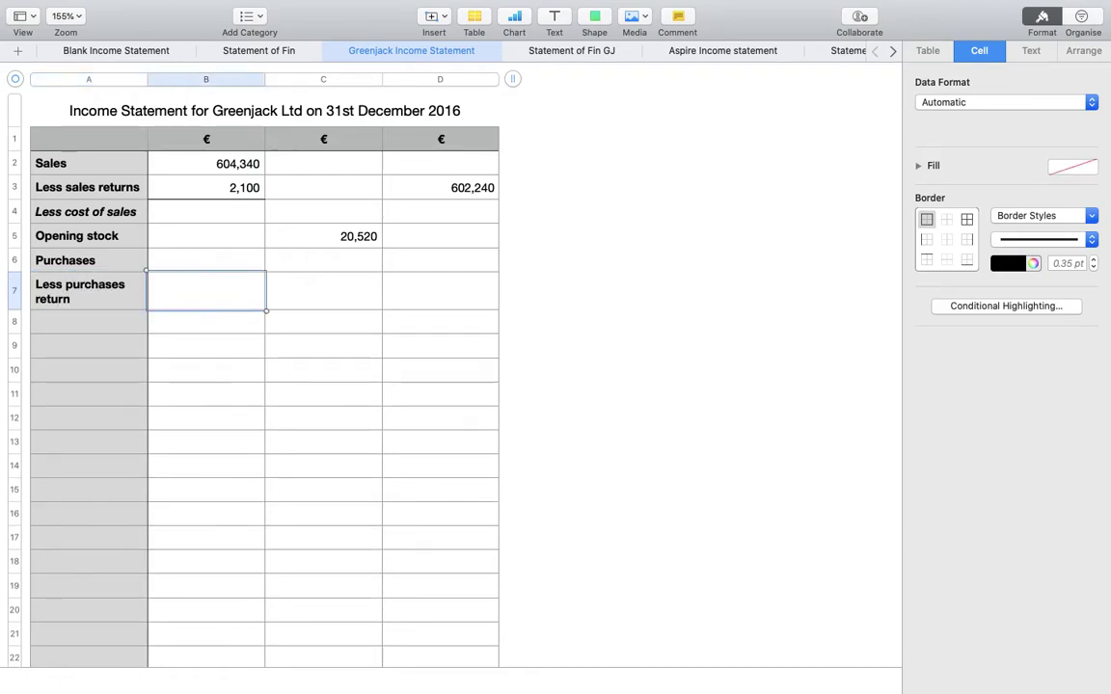
- Enter 374,100 for purchases in B6 and 2520 for purchases returns in B7
click(205, 259)
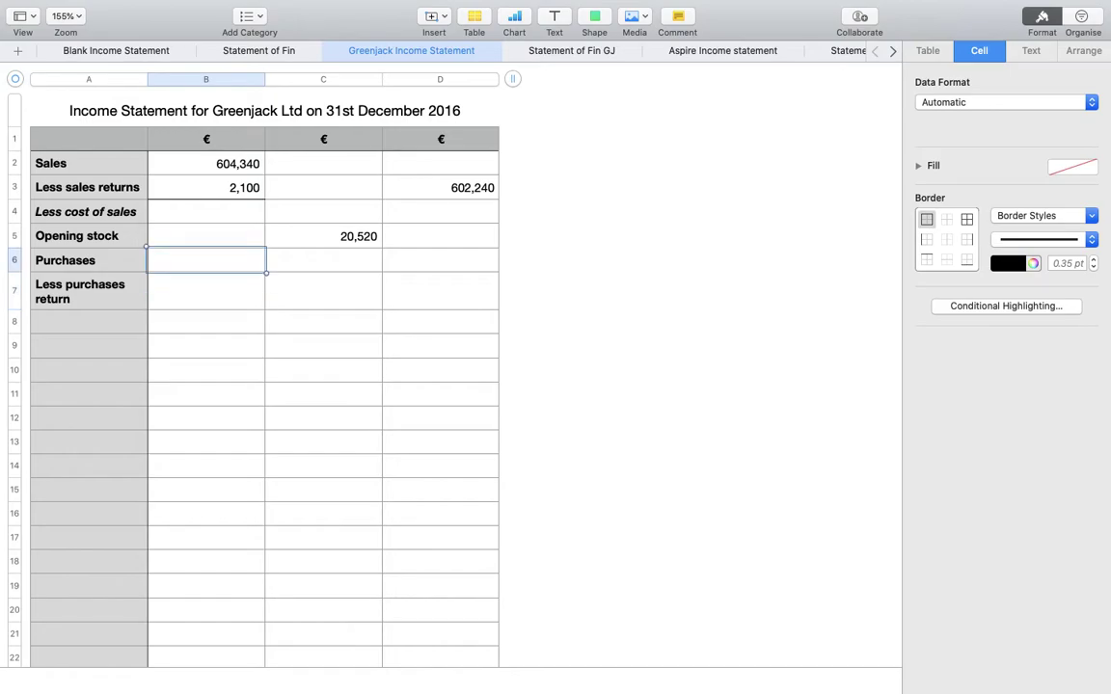
key(super+Tab)
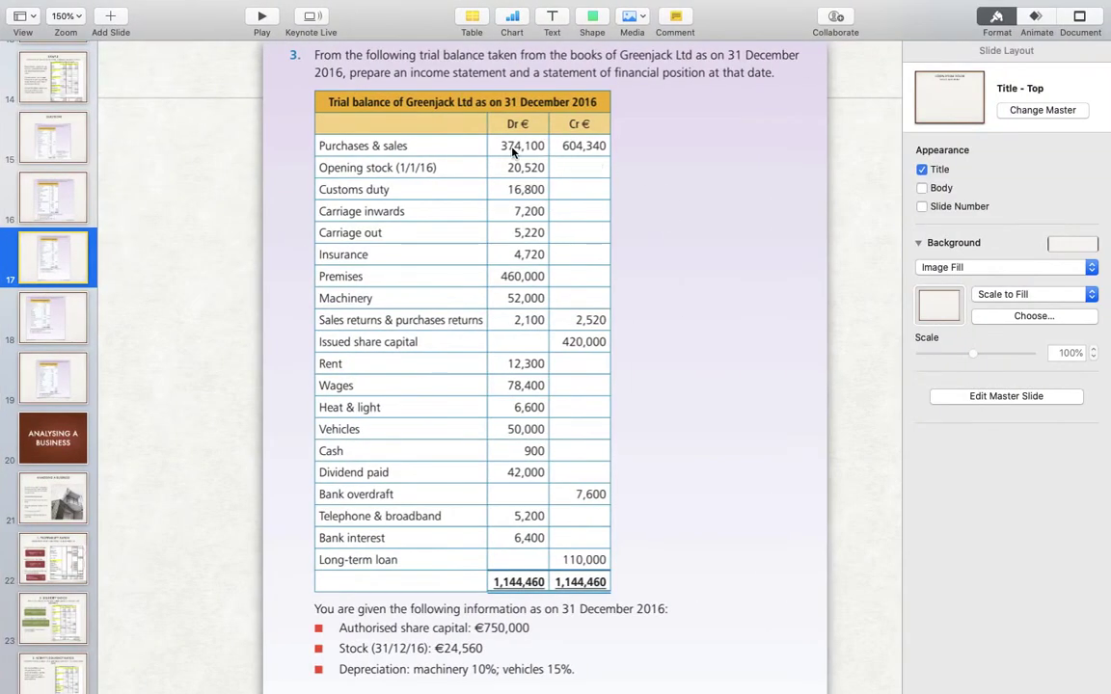
key(super+Tab)
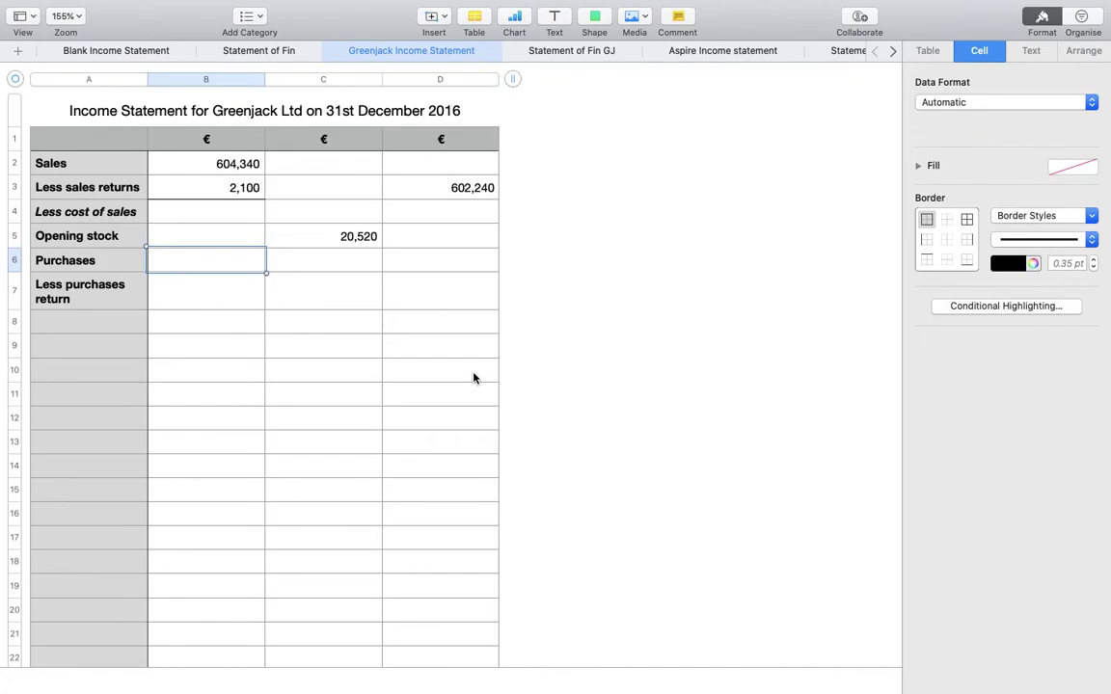
text(374,100)
key(Return)
key(super+Tab)
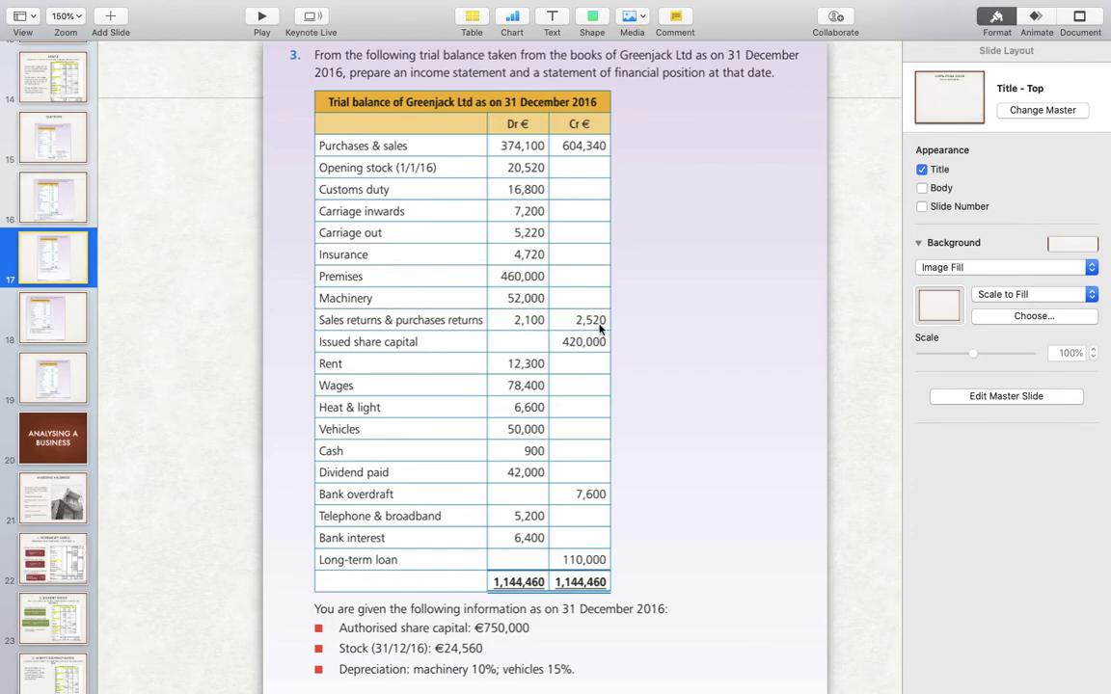
key(super+Tab)
text(253)
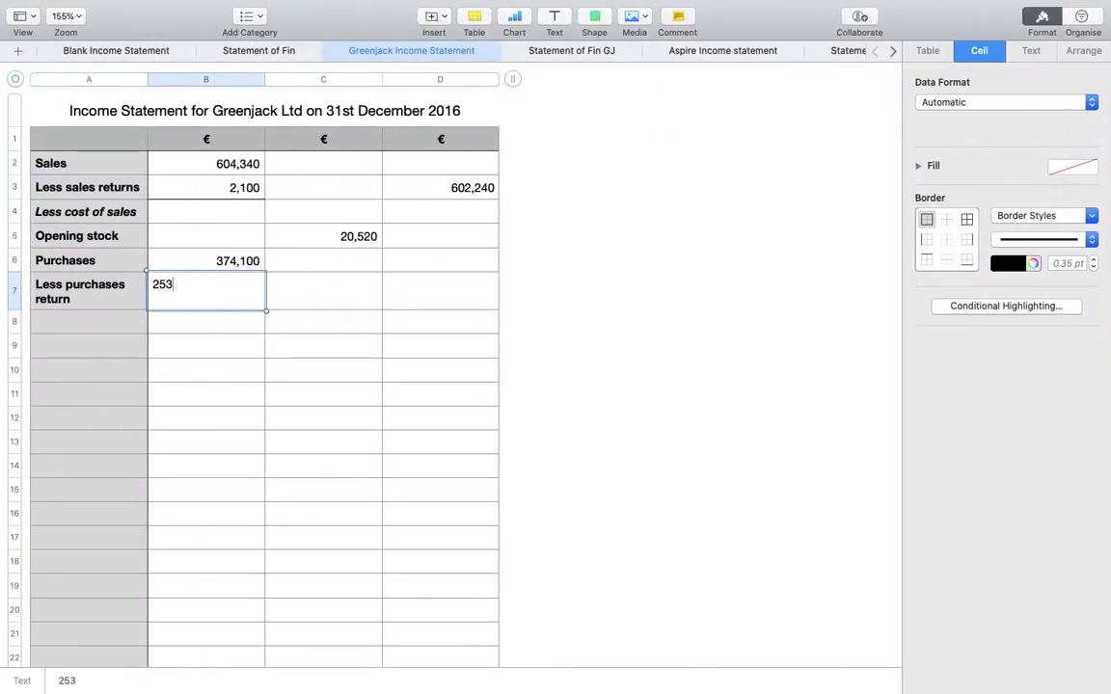
key(BackSpace)
text(20)
key(Tab)
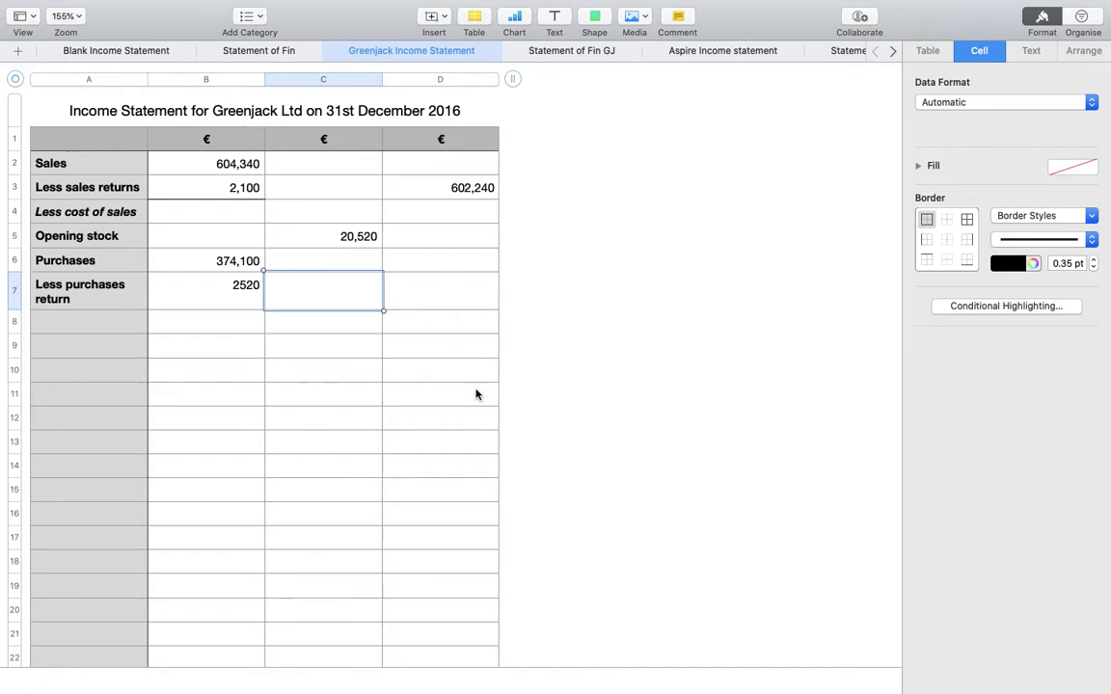
- Underline the 2520 purchases-return figure with a 1 pt bottom border
click(204, 290)
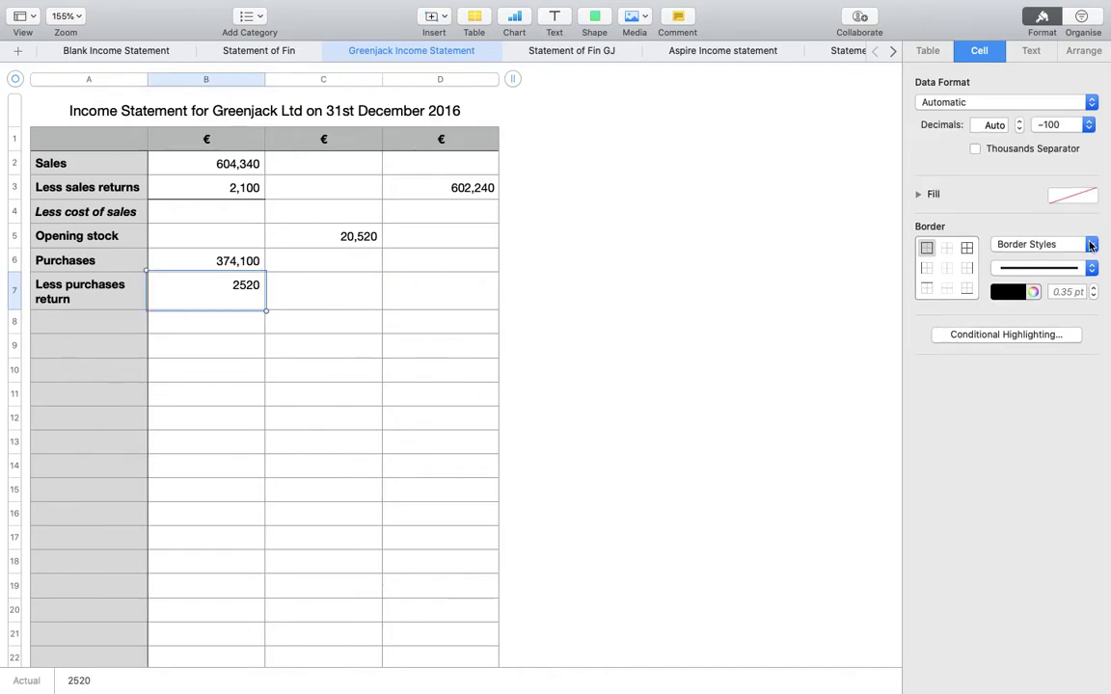
click(969, 291)
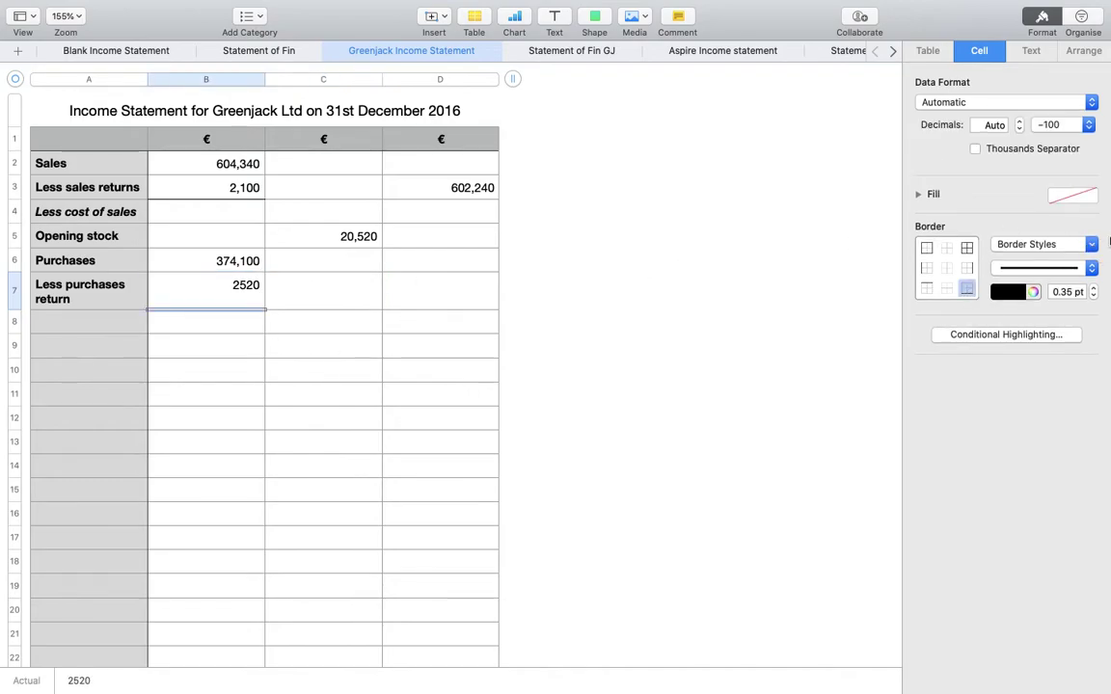
click(1049, 244)
click(1048, 276)
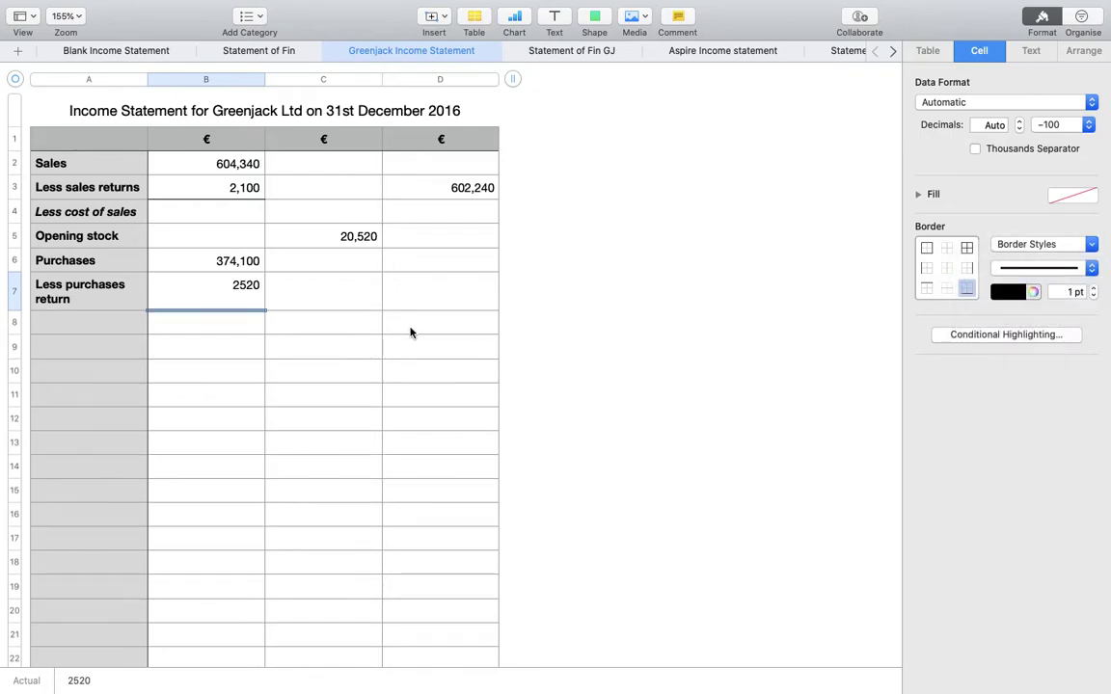
- Enter =B6-B7 in C7 to show net purchases of 371580
click(318, 284)
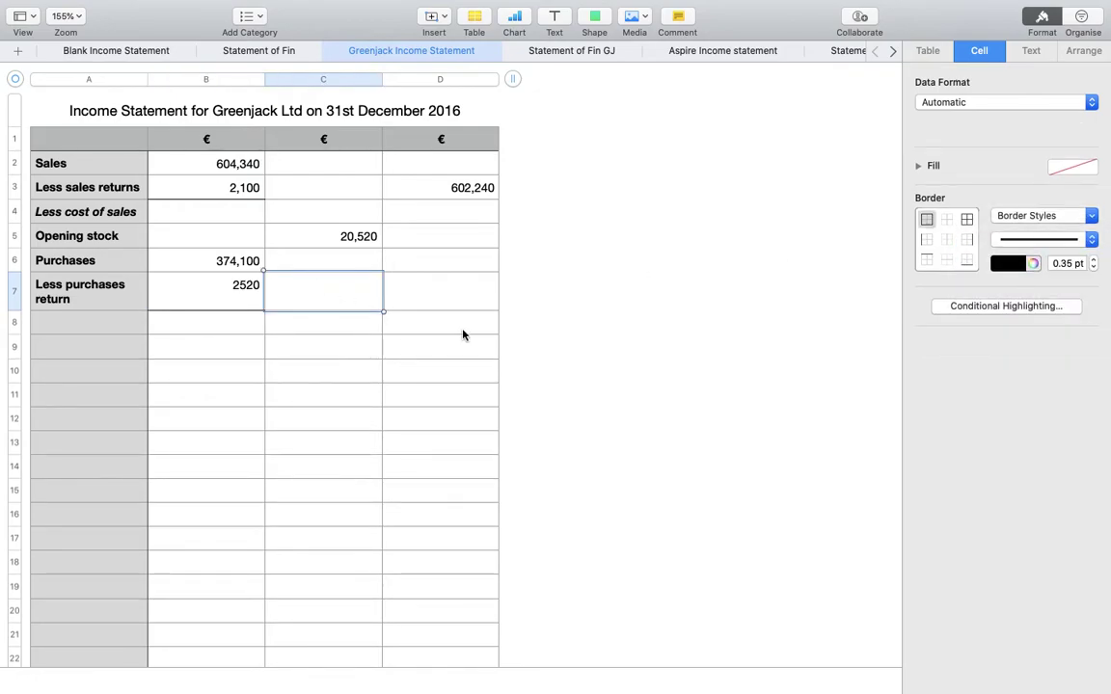
text(=)
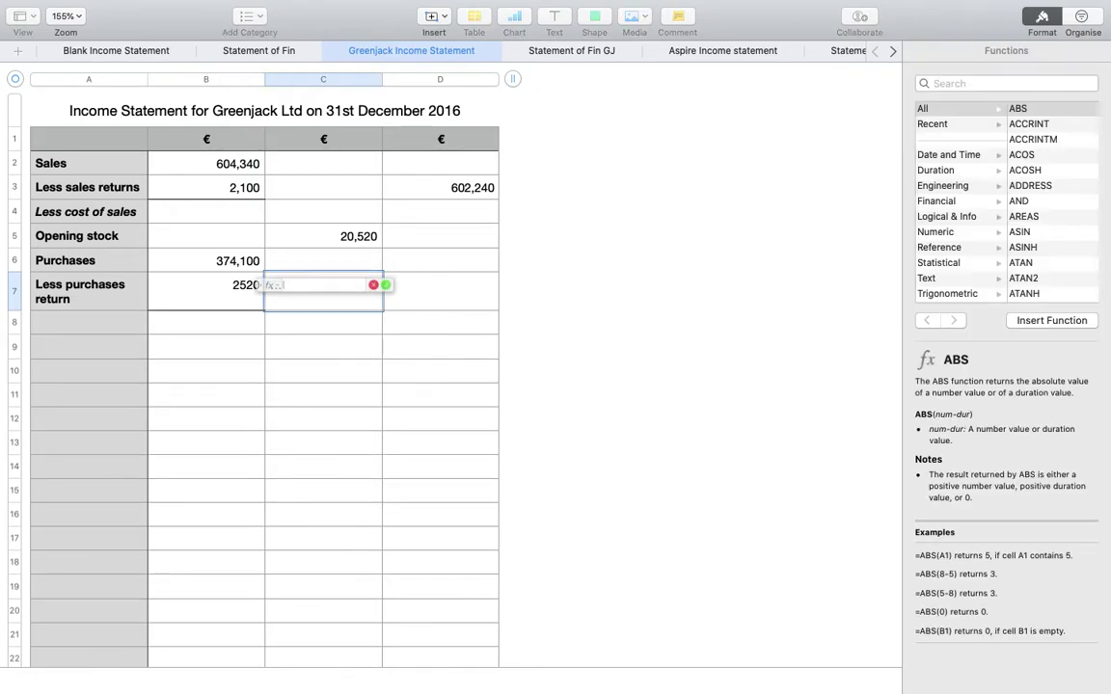
click(246, 263)
text(-)
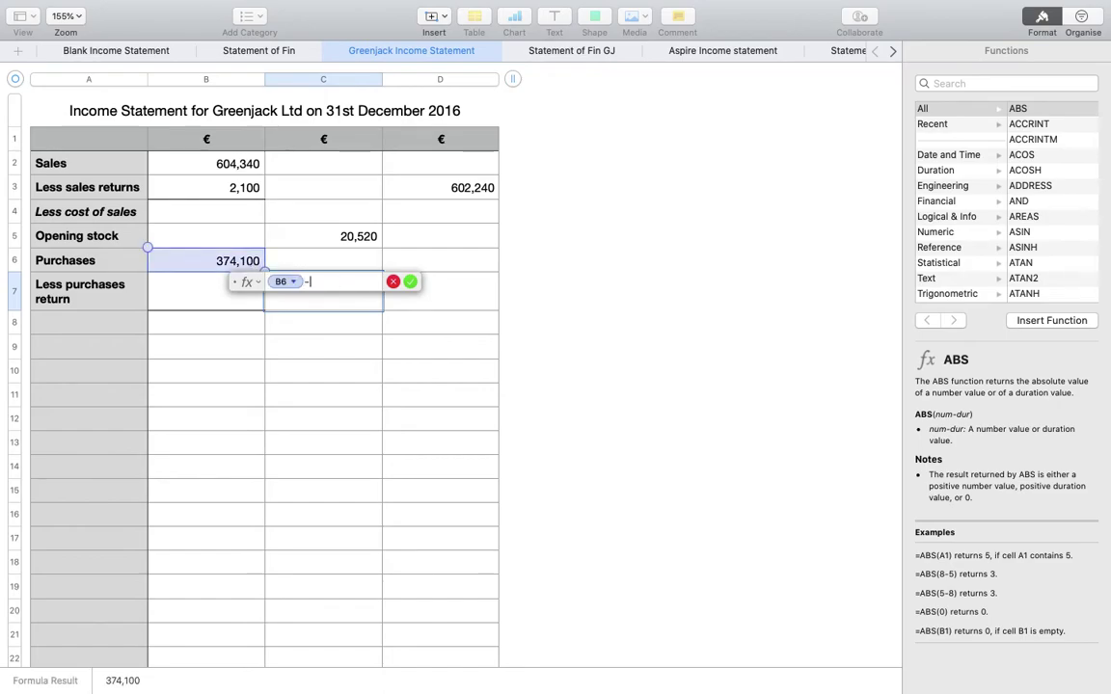
click(196, 287)
key(Return)
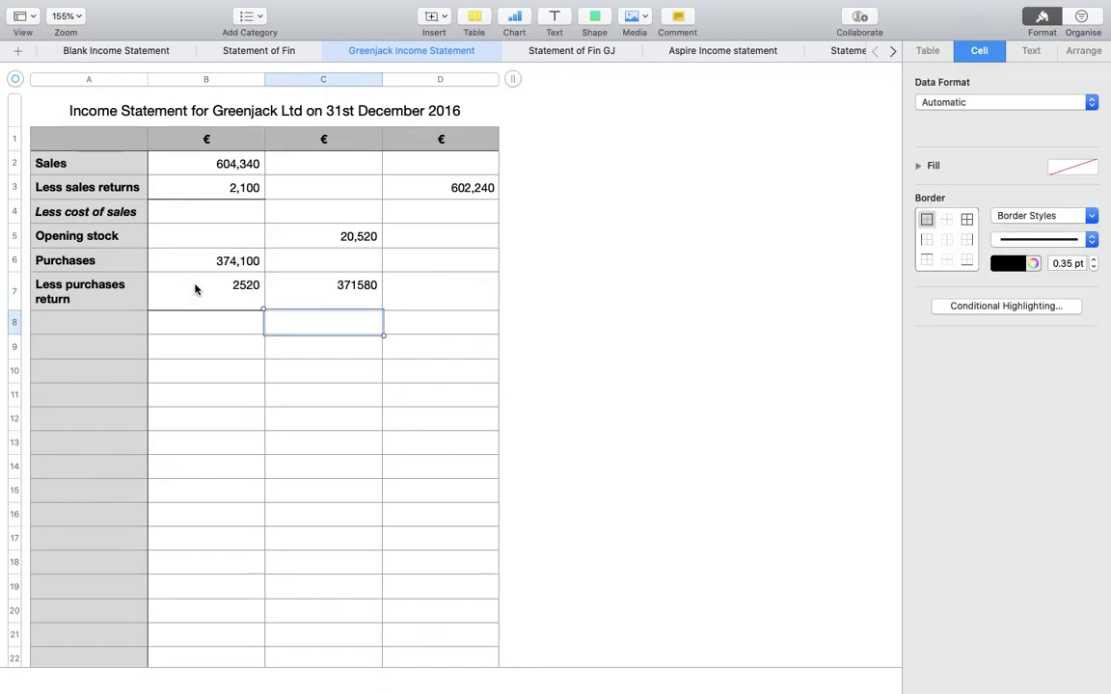
click(324, 287)
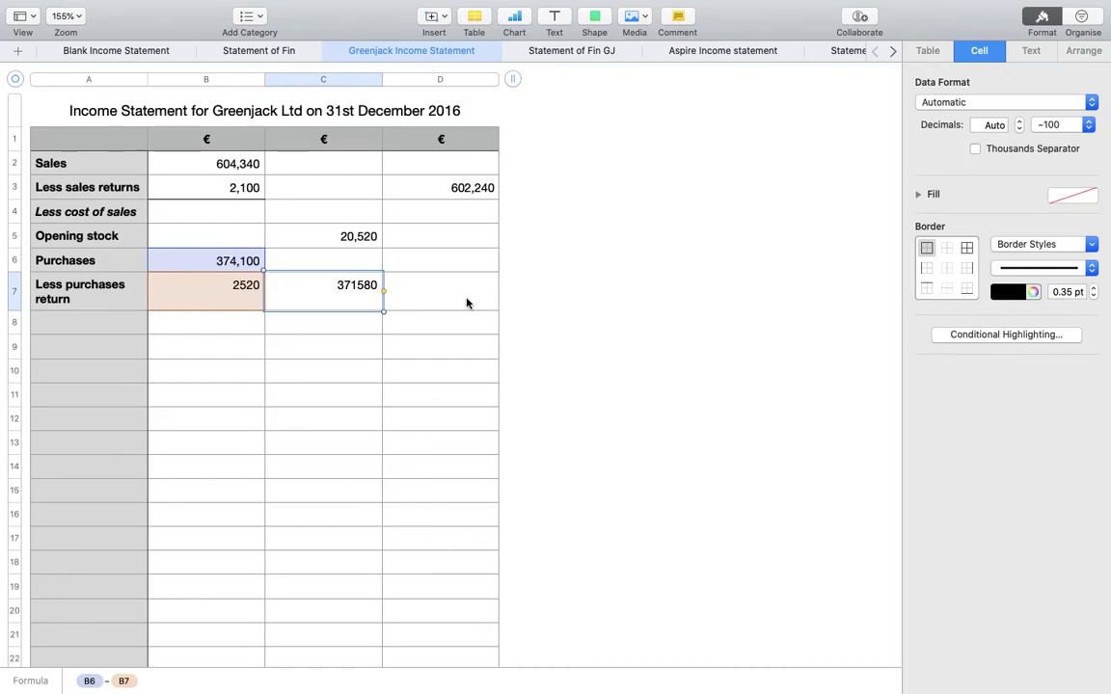
- Label A8 'Customs duty' after checking the trial balance
click(104, 322)
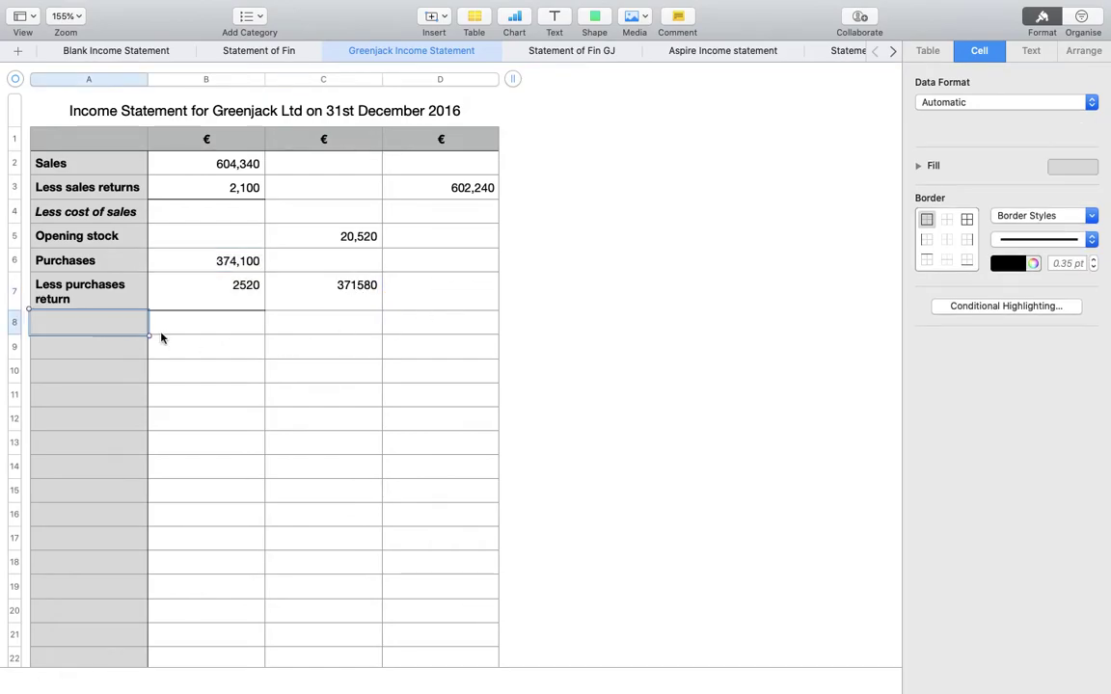
key(super+Tab)
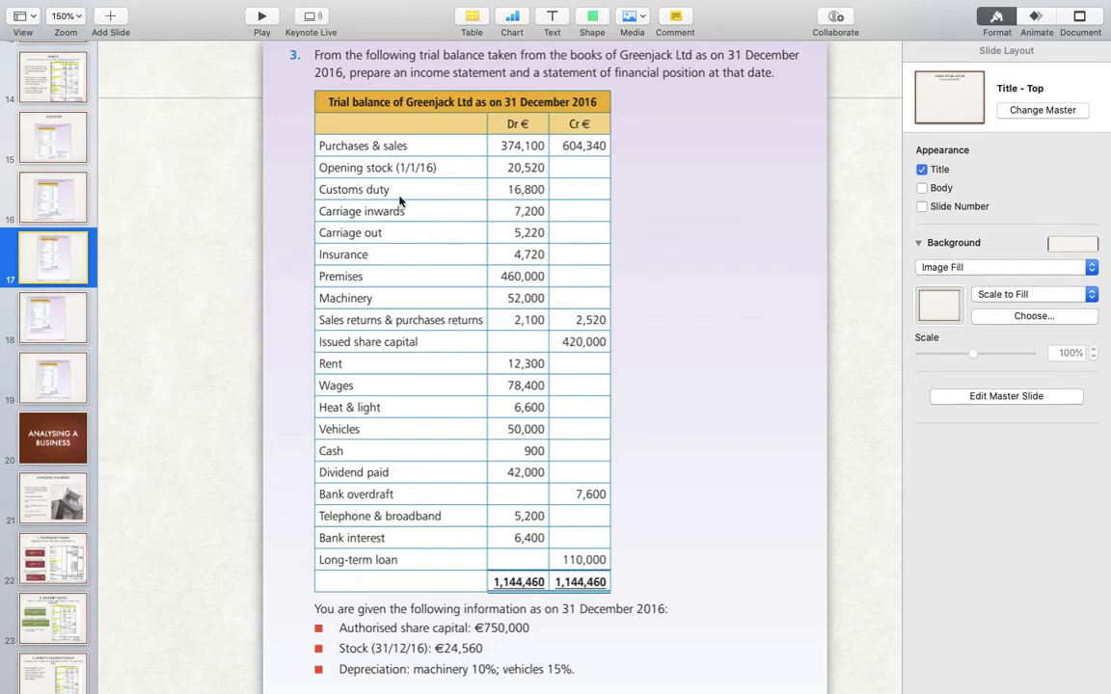
key(super+Tab)
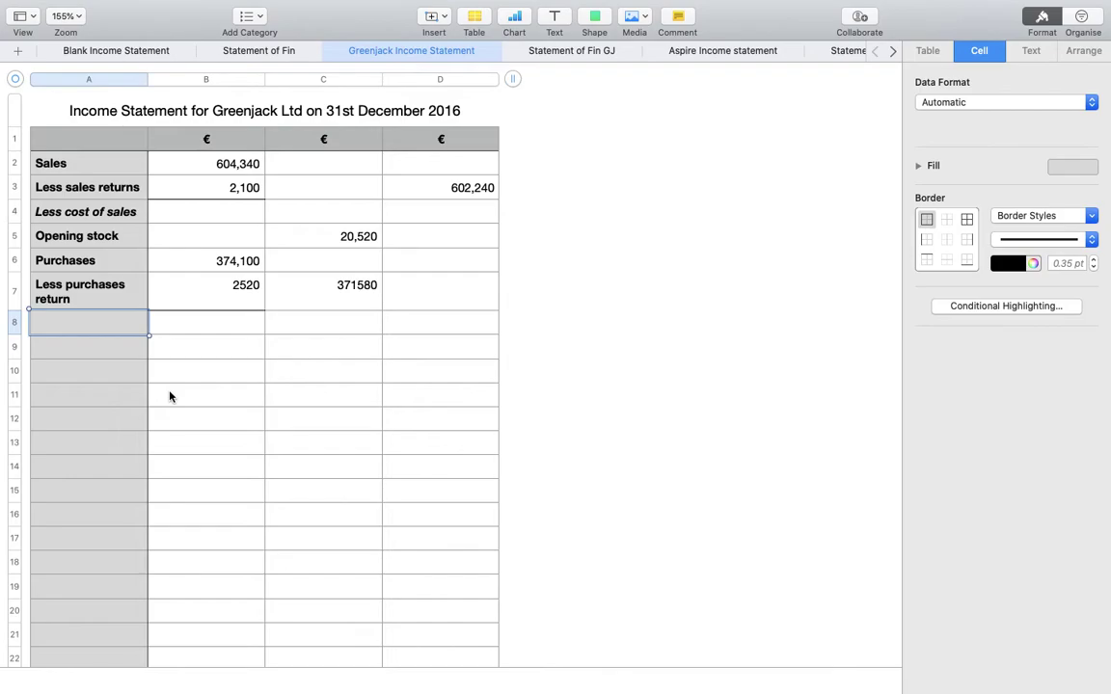
text(customs)
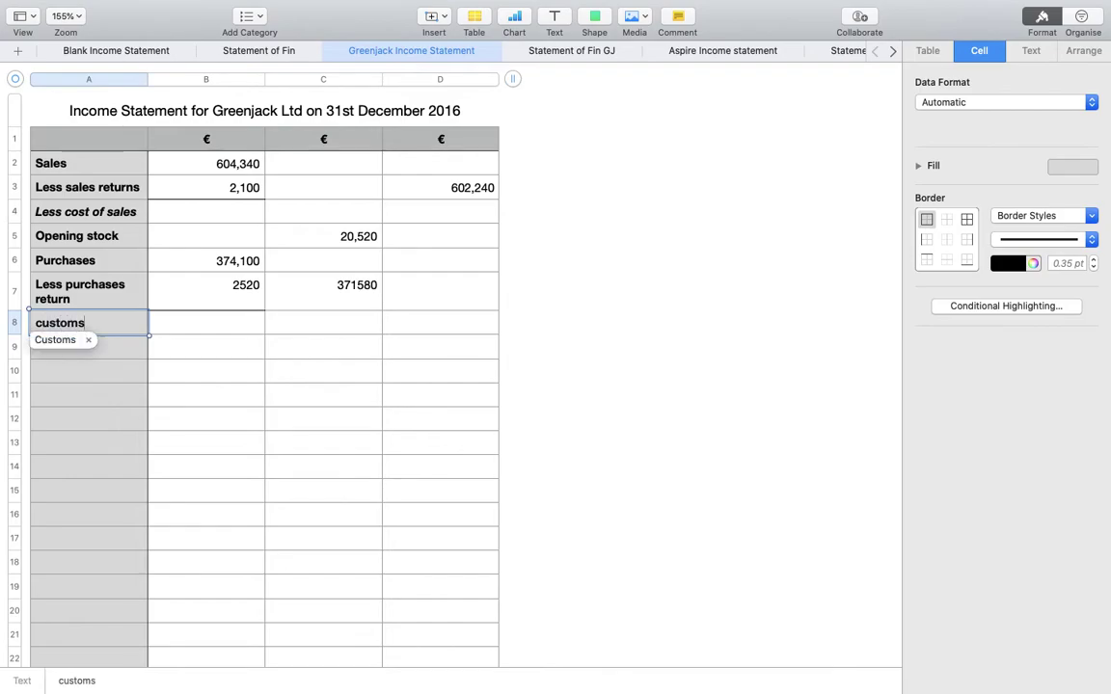
text( duty)
key(Tab)
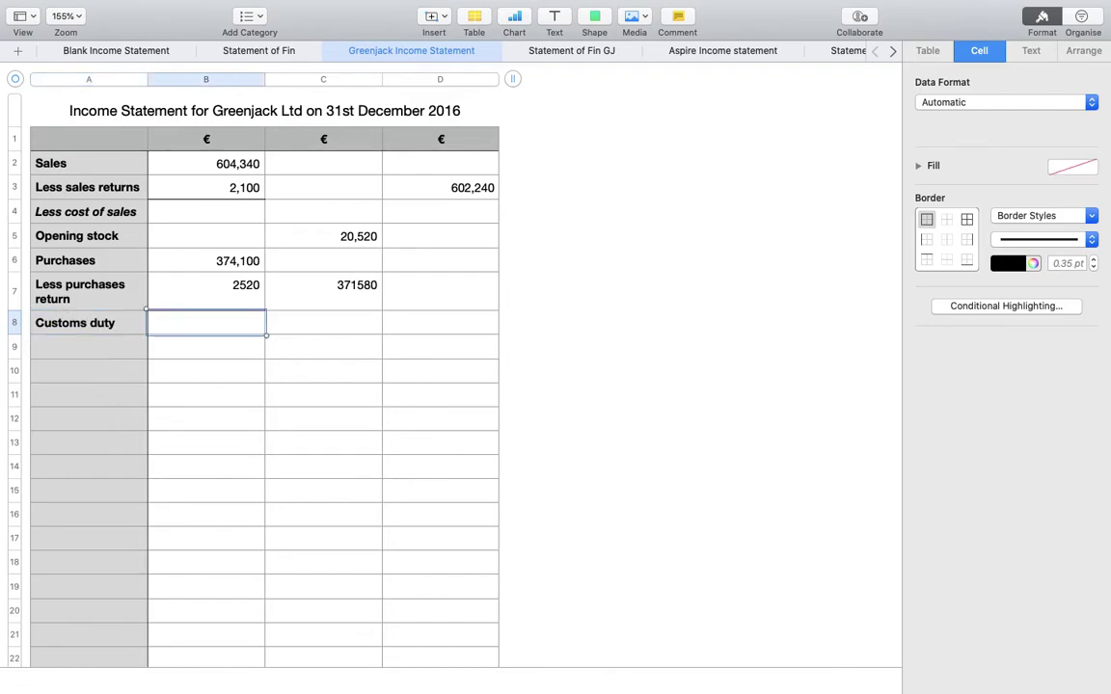
- Enter the customs duty amount 16,800 in B8
key(super+Tab)
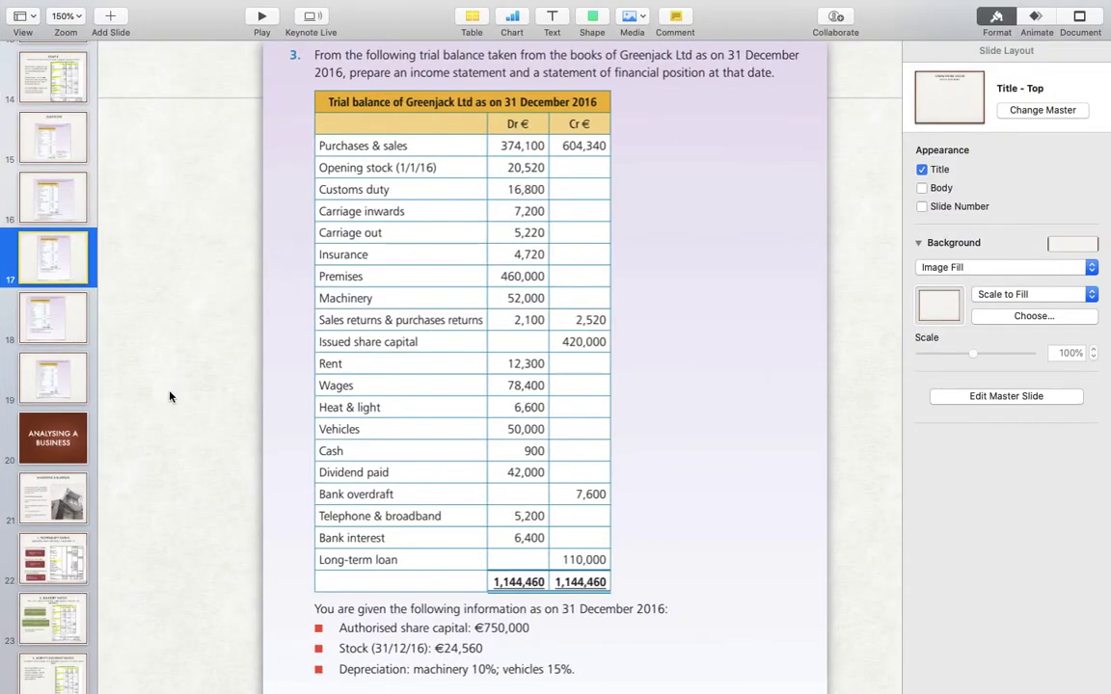
key(super+Tab)
text(16)
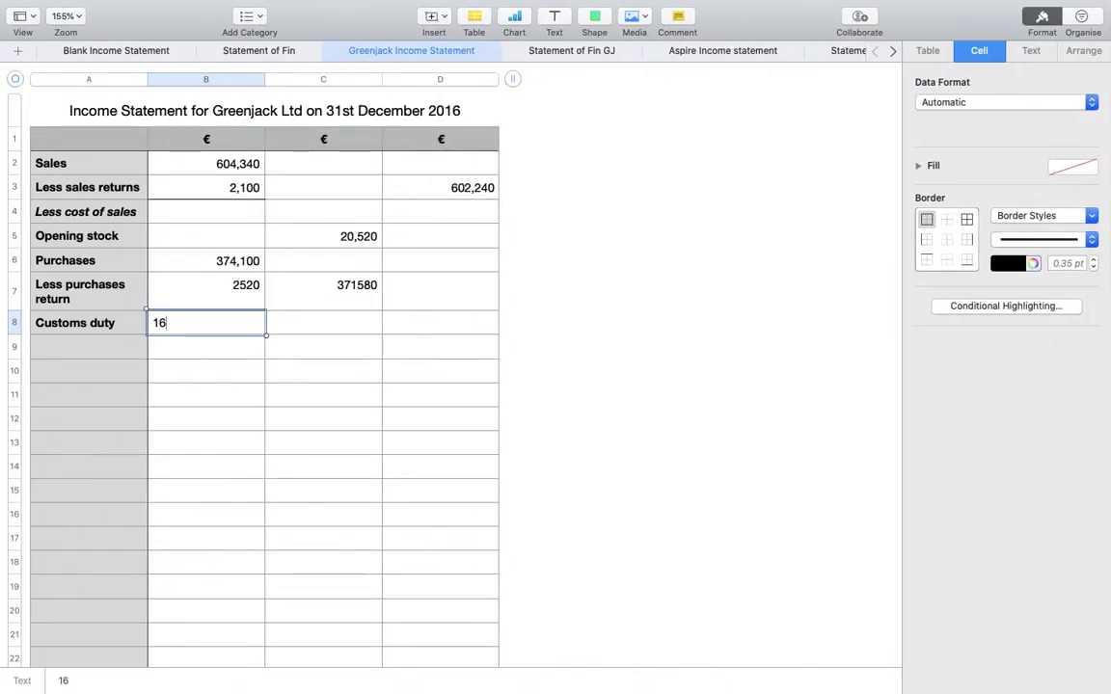
text(,800)
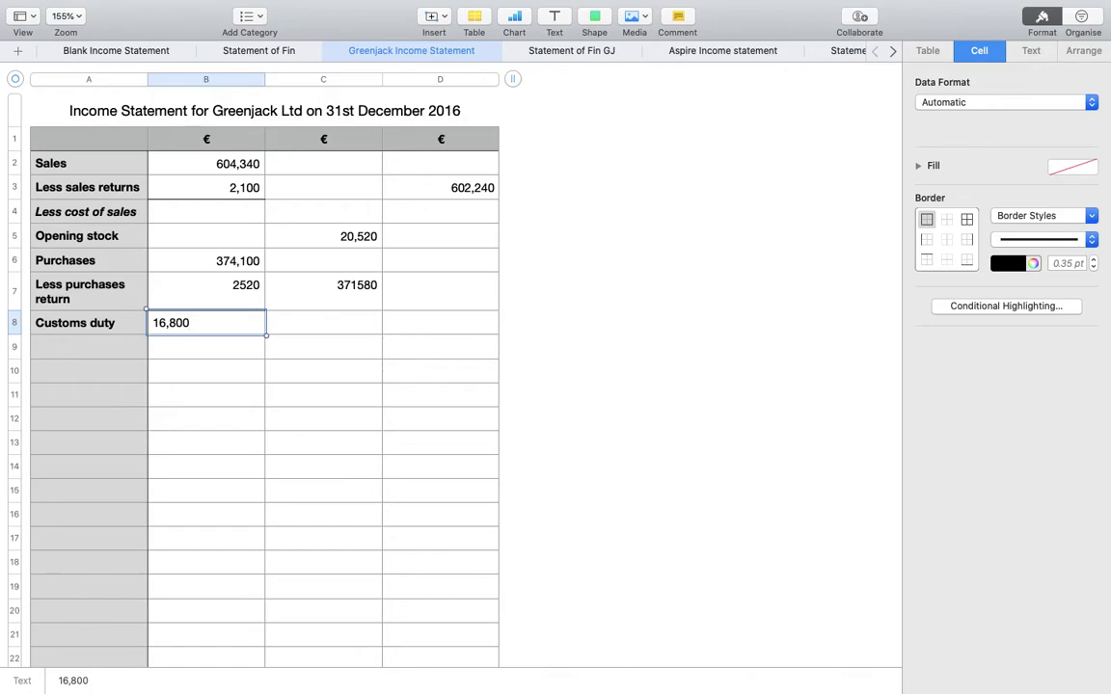
key(Return)
key(super+Tab)
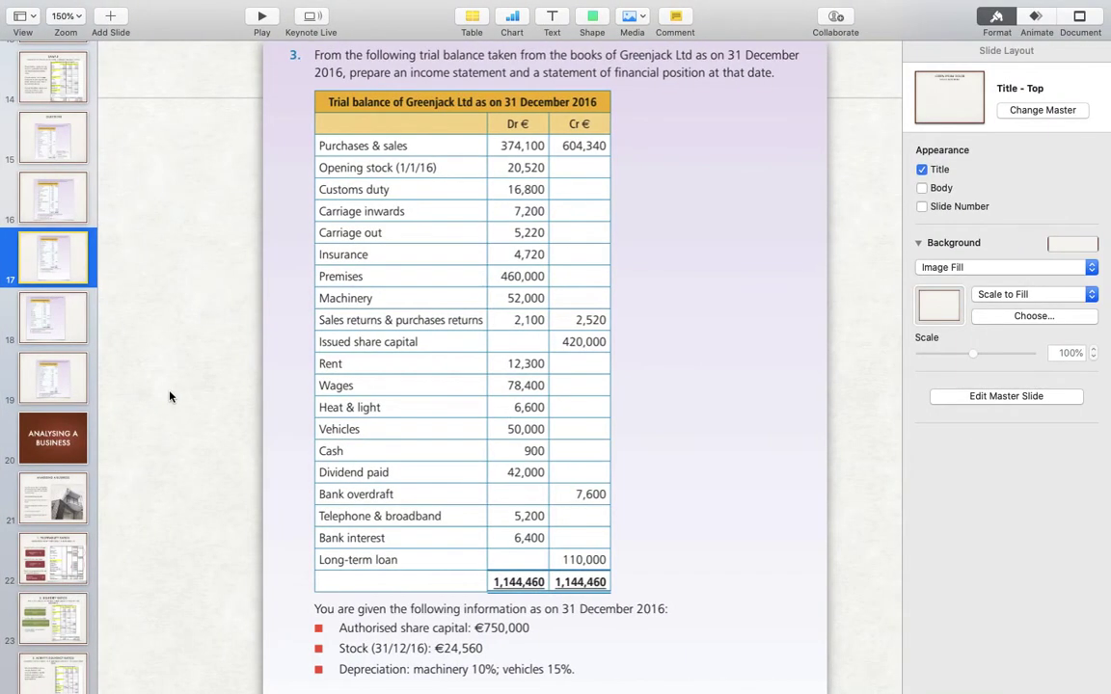
key(super+Tab)
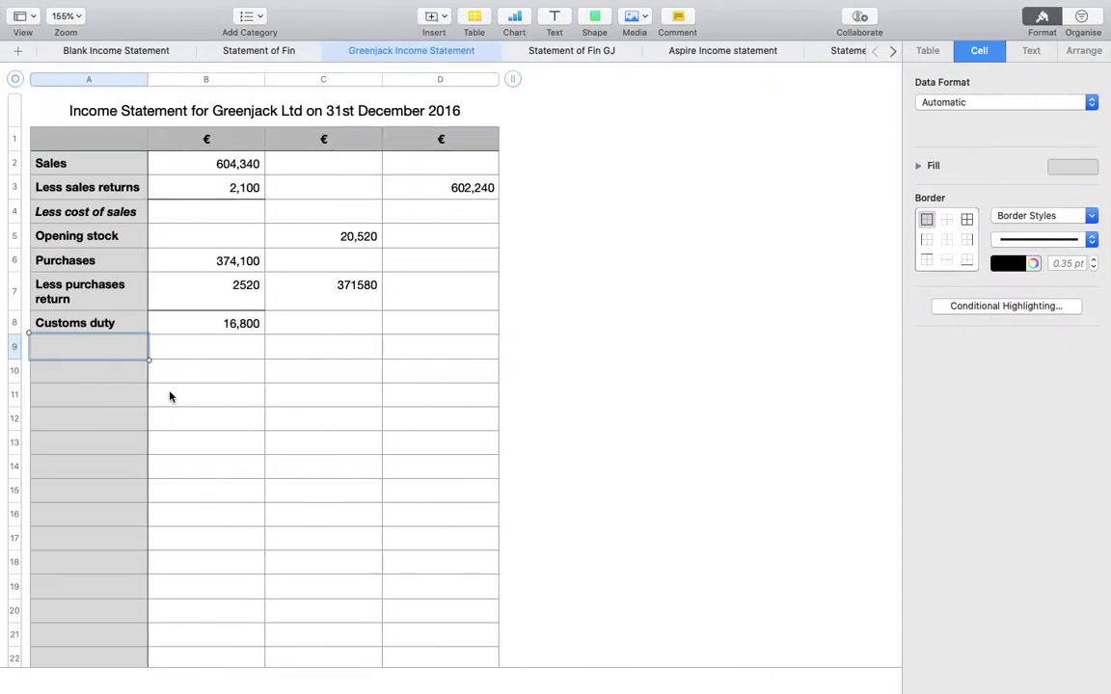
text(ca)
key(Escape)
- Move the 16,800 from B8 into C8 by cutting and pasting it
click(205, 346)
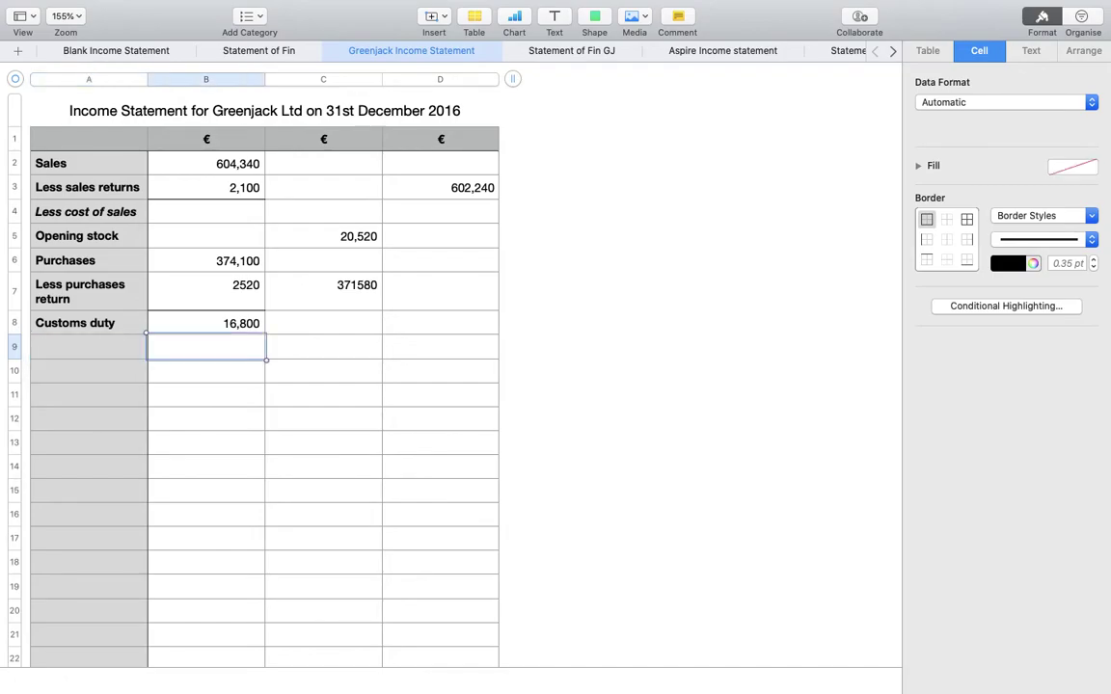
click(205, 323)
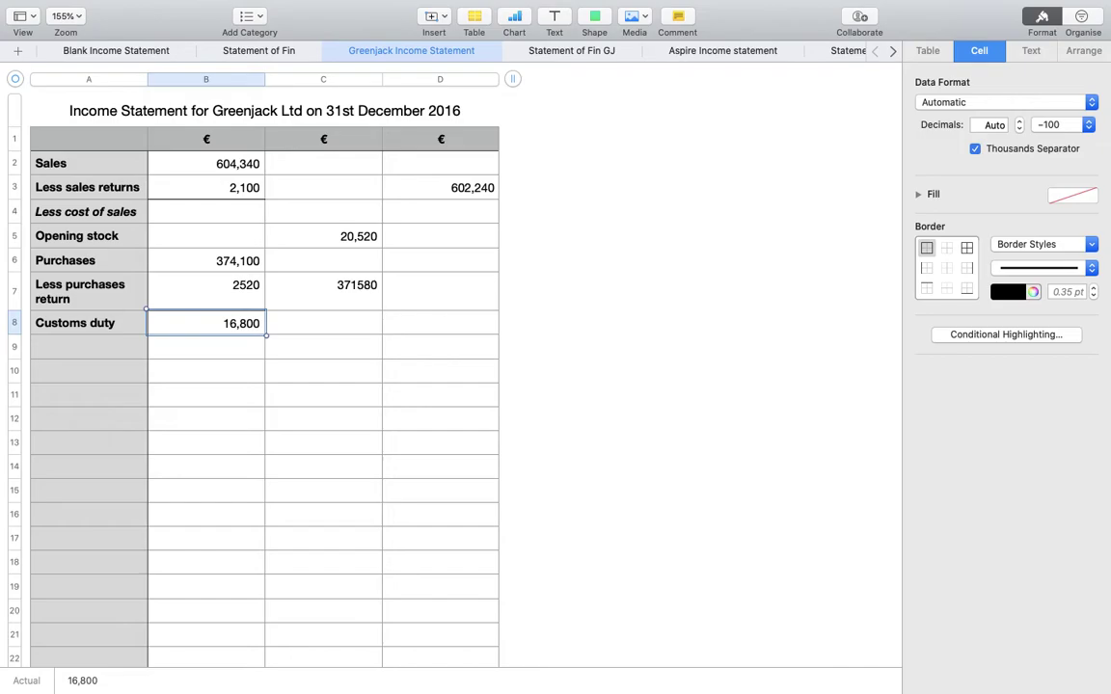
key(super+x)
key(Right)
key(super+v)
key(Return)
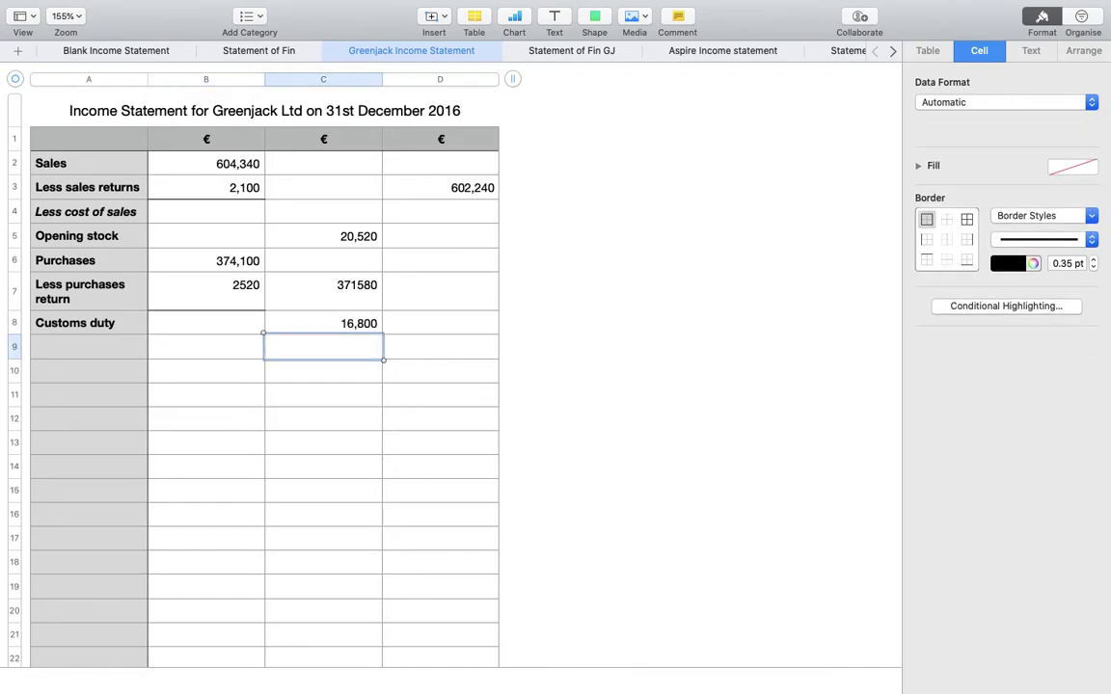
key(Left)
key(Left)
key(ctrl+Right)
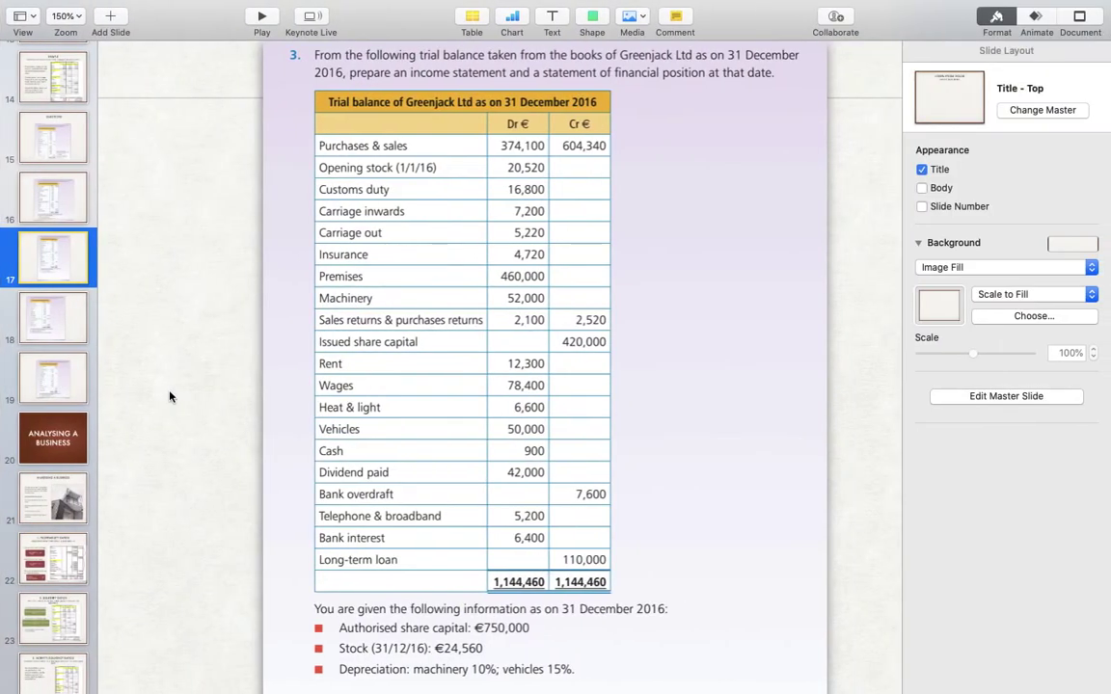
key(ctrl+Left)
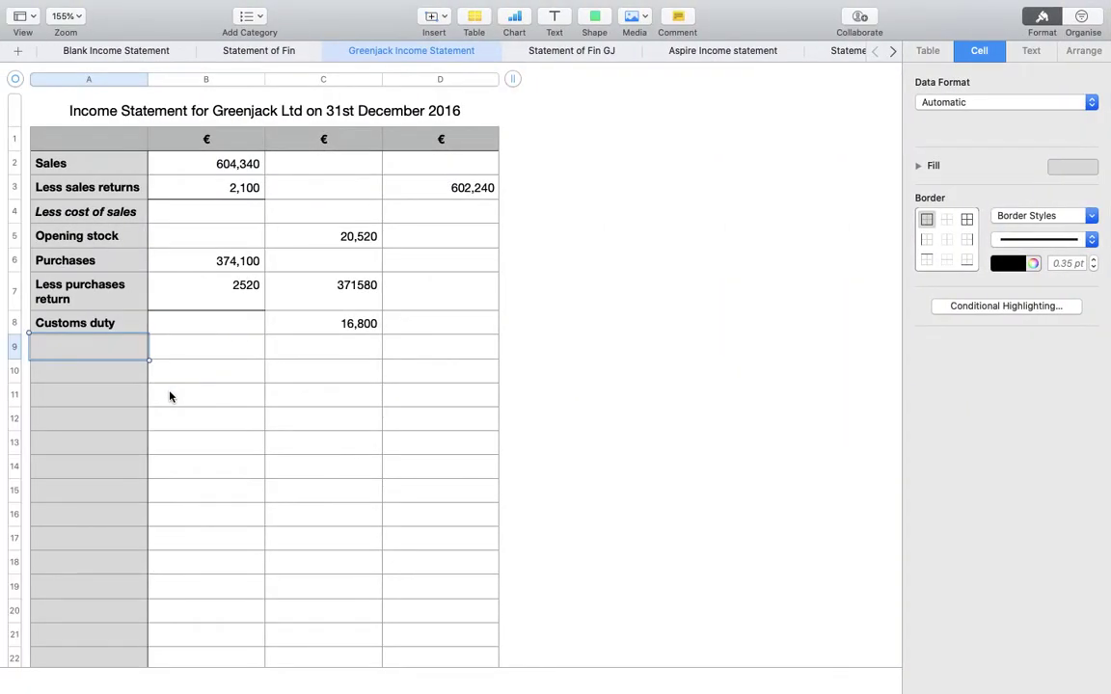
- Enter 'Carriage Inwards' in A9 with 7,200 in C9, verified against the Keynote trial balance
text(Carriage)
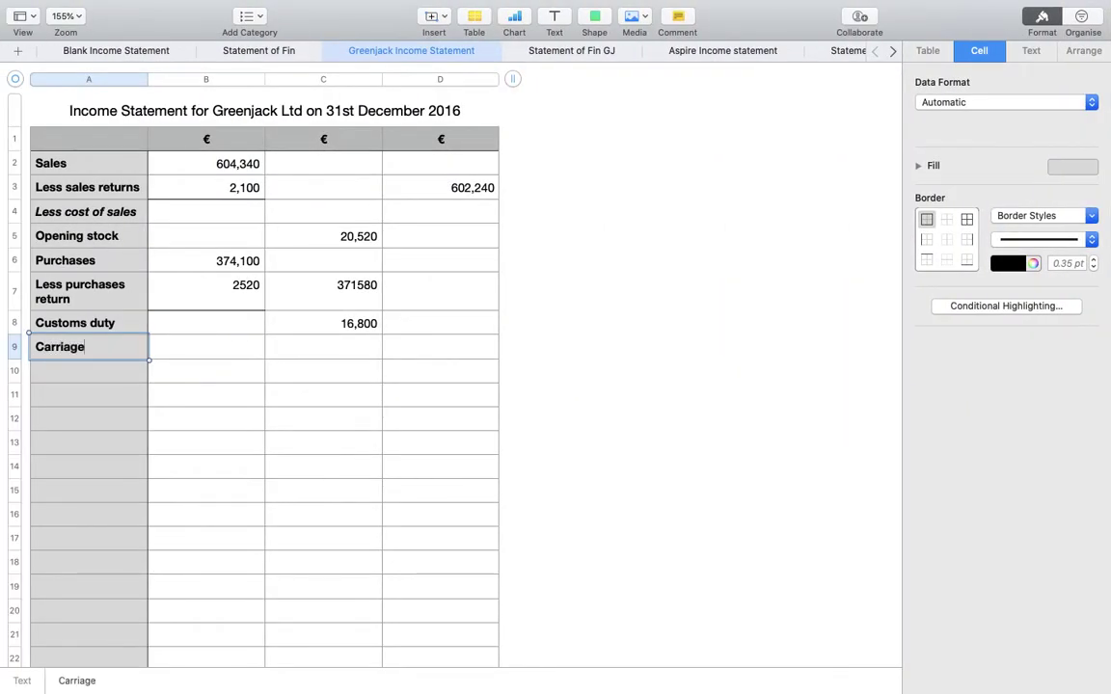
text( Inwards)
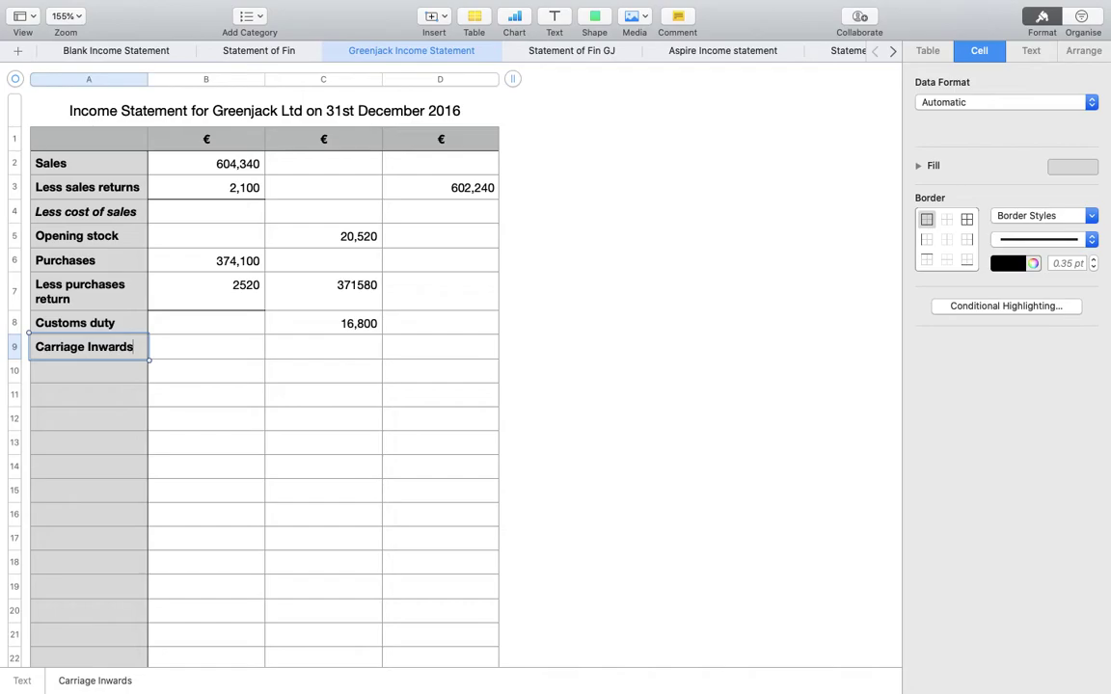
click(323, 346)
key(super+Tab)
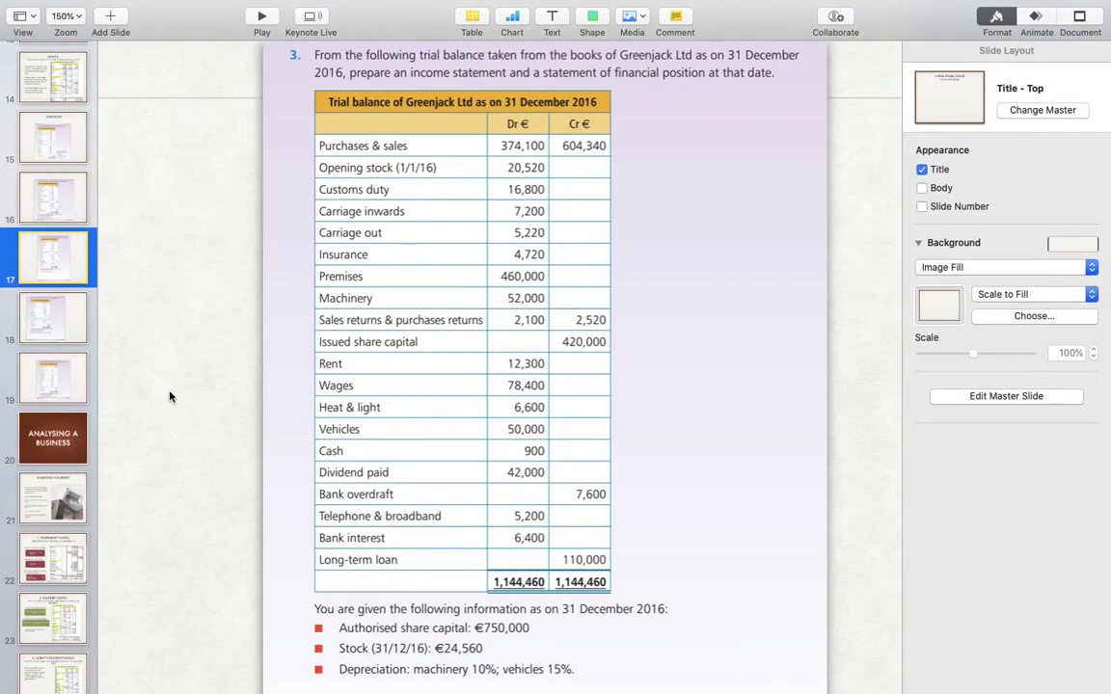
key(super+Tab)
text(7)
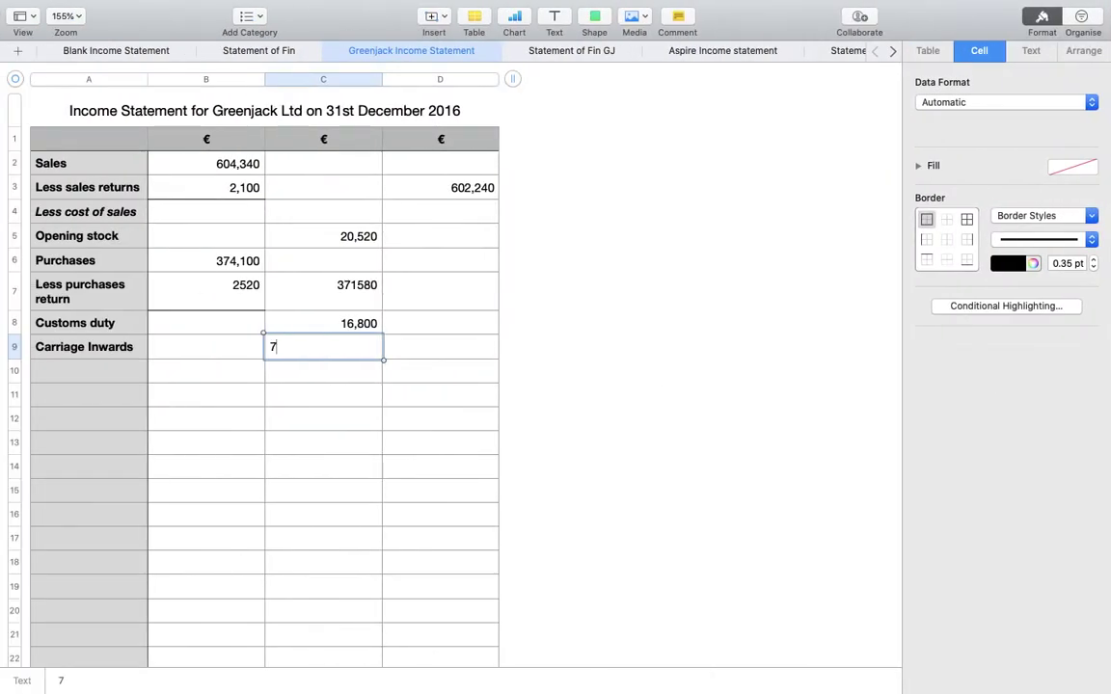
text(,200)
click(89, 370)
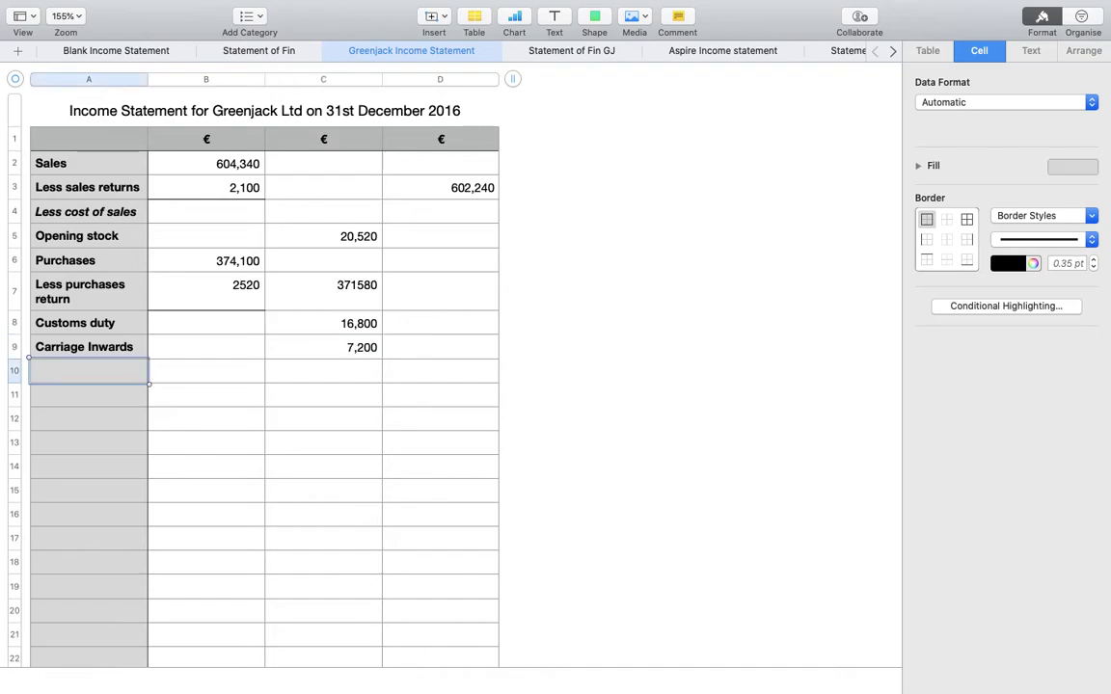
key(super+Tab)
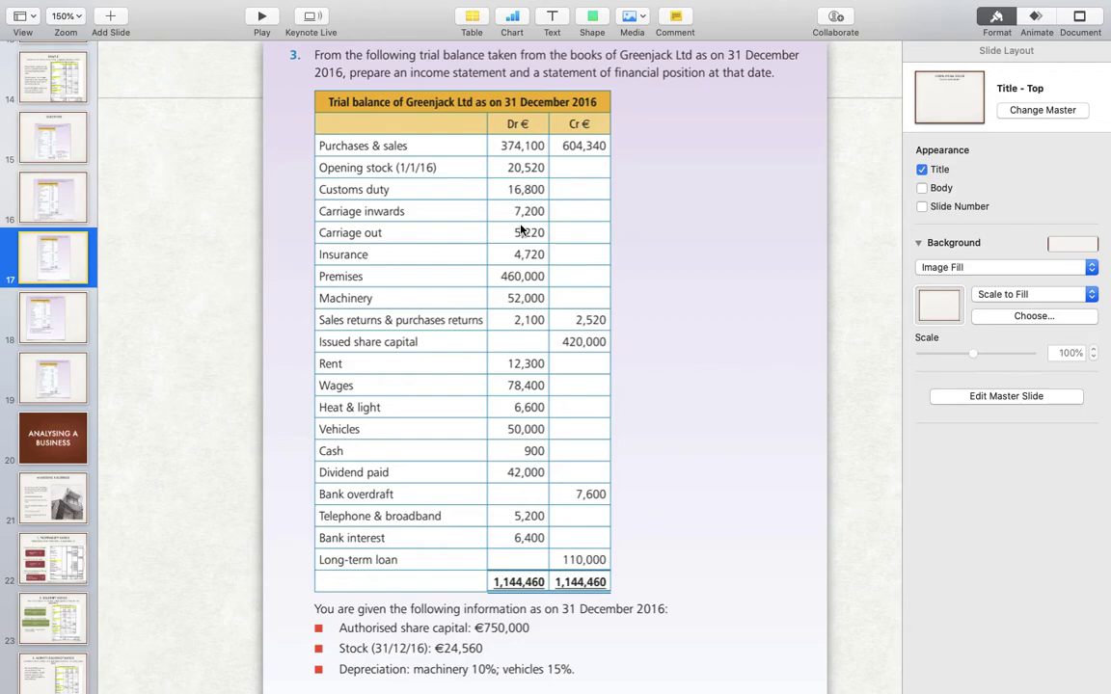
key(super+Tab)
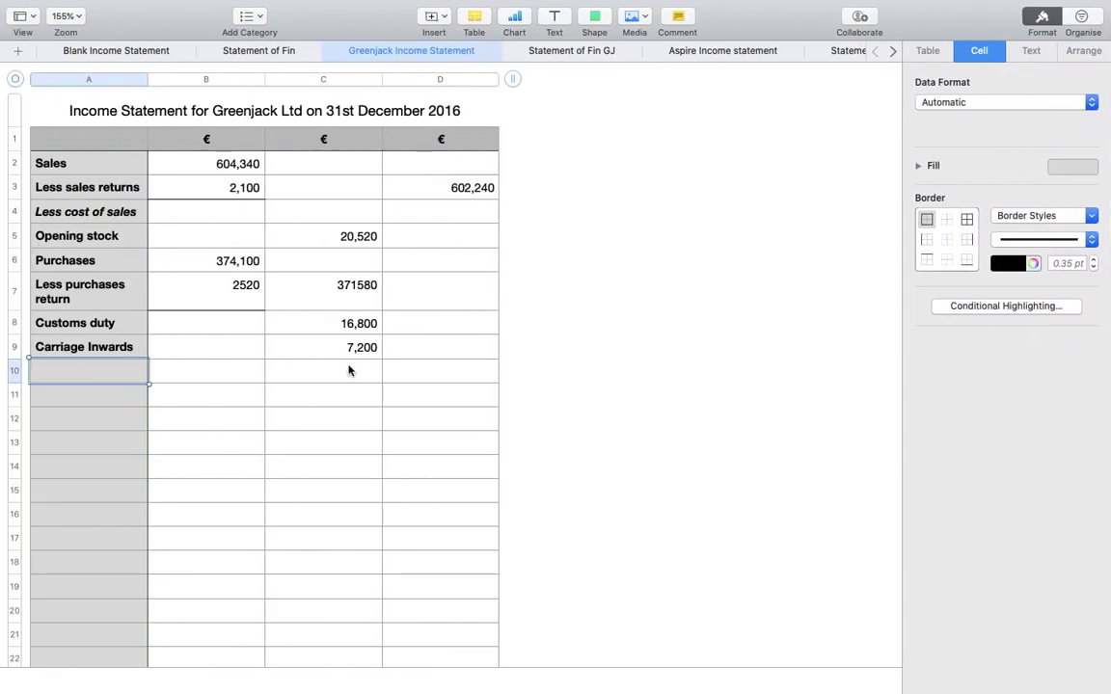
- Label A10 'Total cost of sales' and give the 7,200 in C9 a 1 pt bottom border
text(Total cost of )
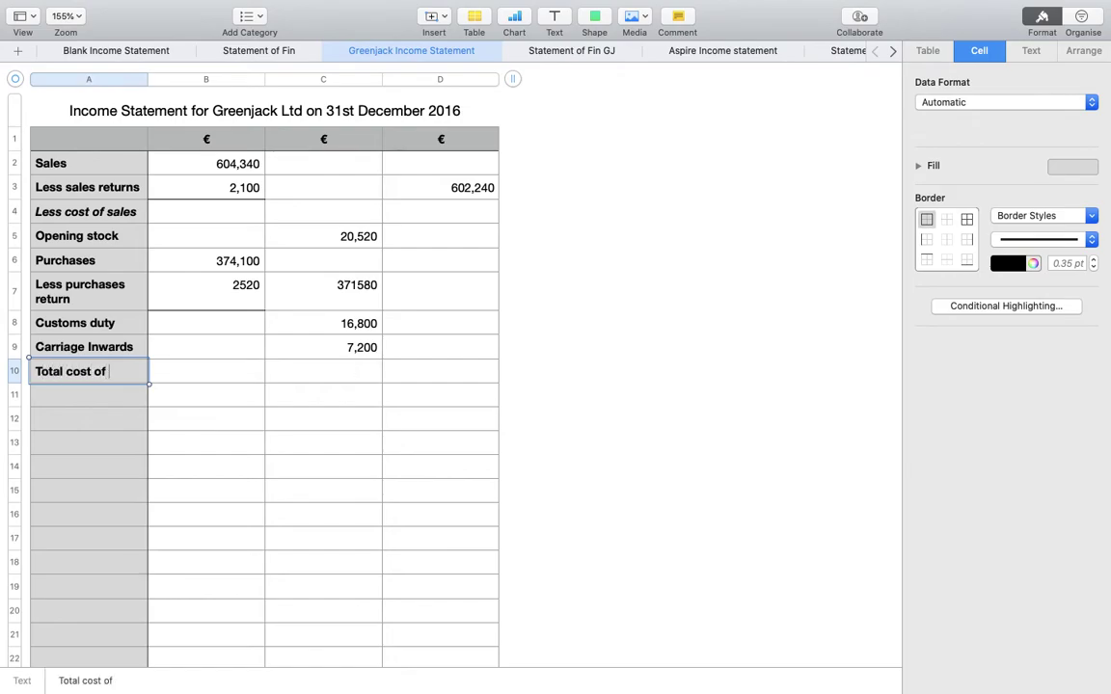
text(sale)
key(Tab)
key(Tab)
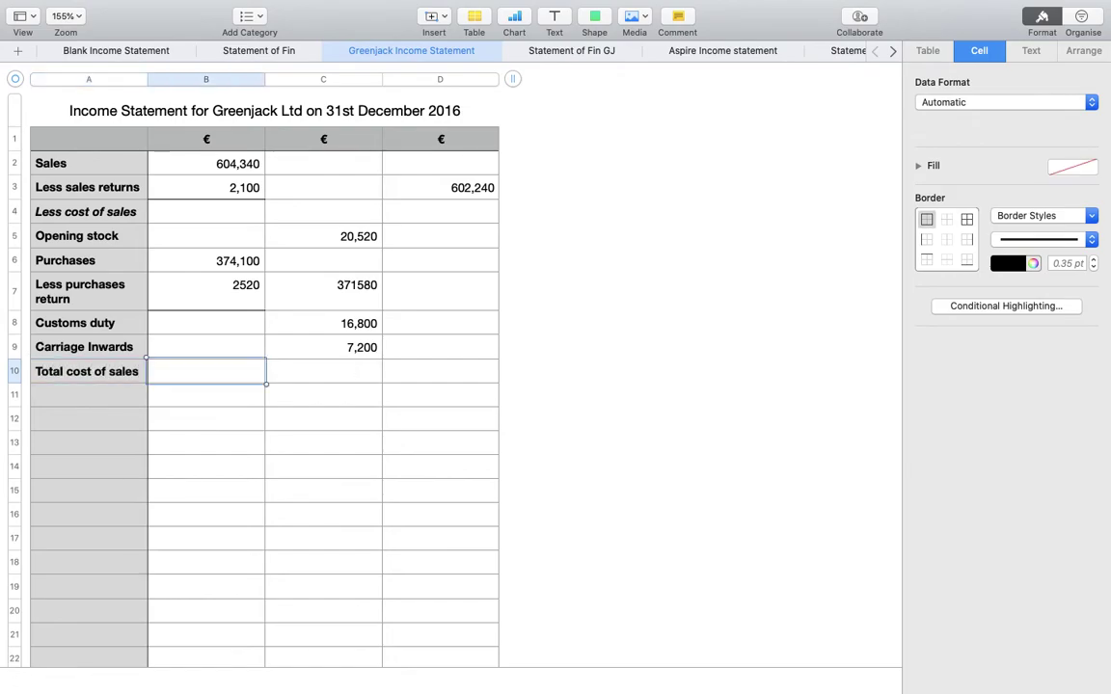
click(347, 347)
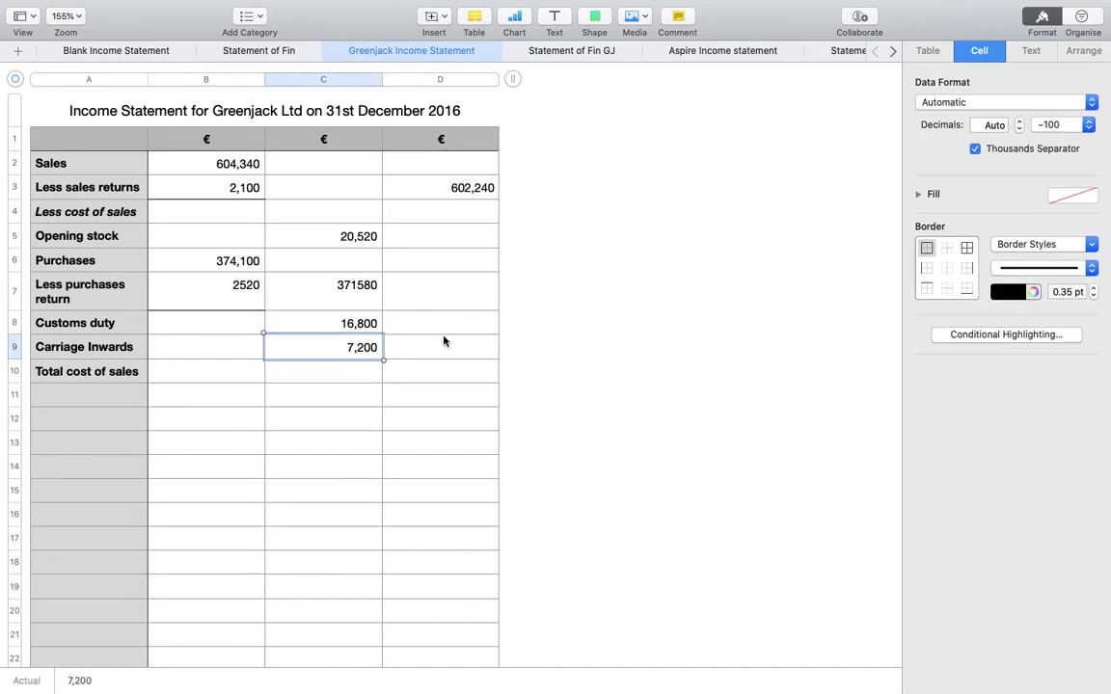
click(968, 292)
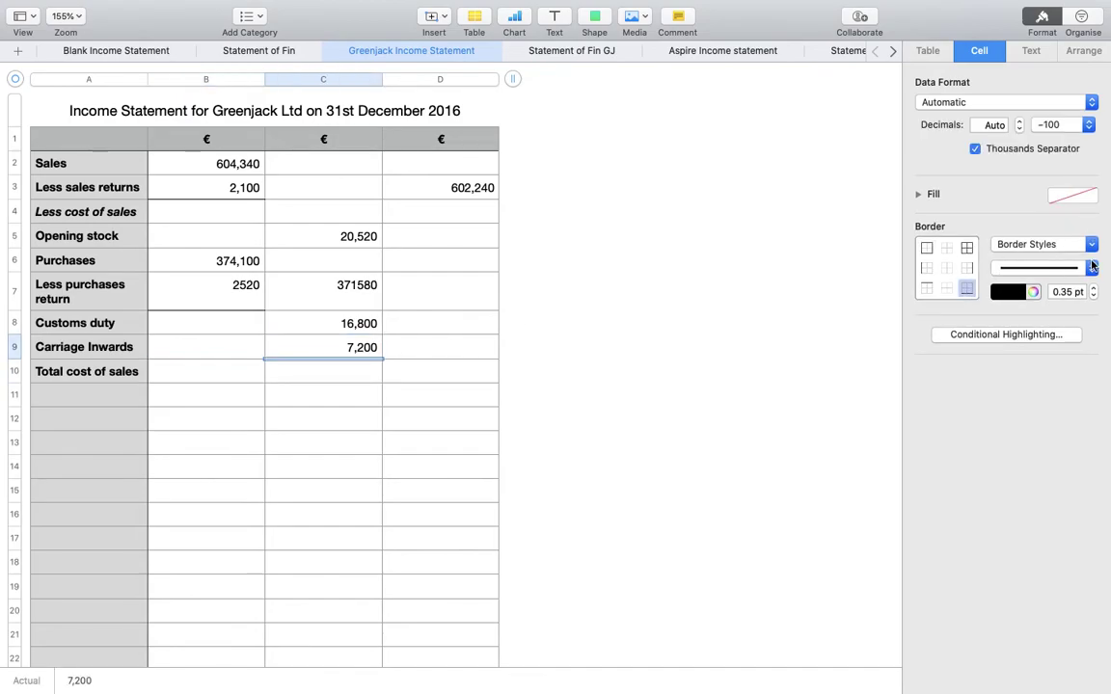
click(1041, 244)
click(1048, 277)
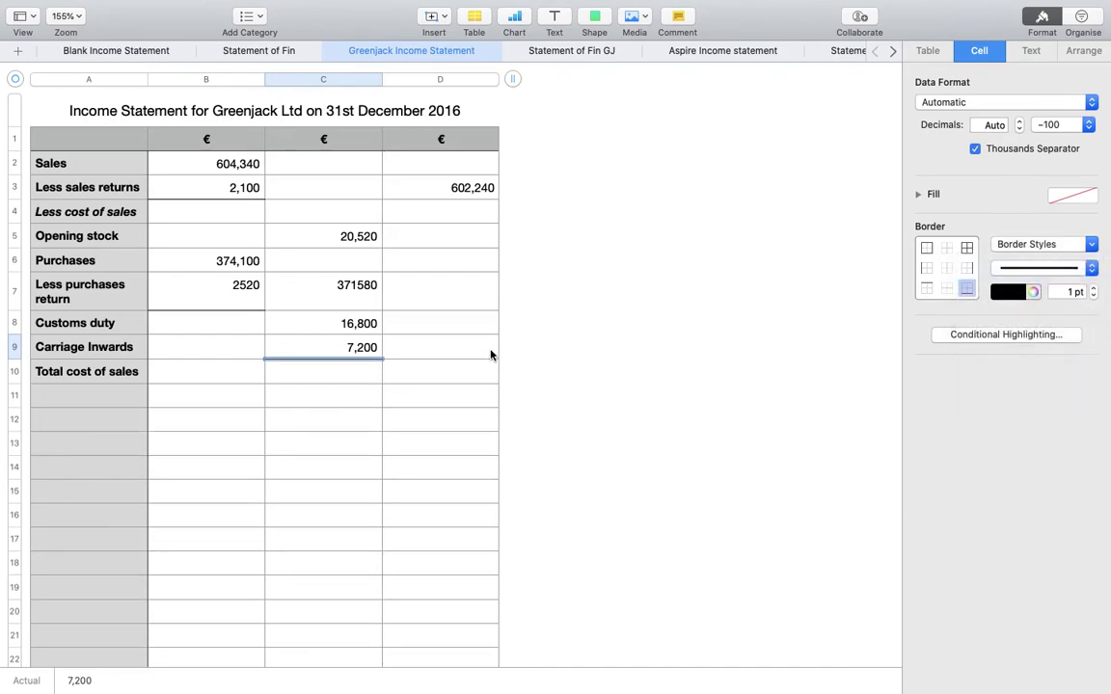
- Enter =SUM(C5:C9) in D10 to total cost of sales at 416100
click(448, 353)
text(=)
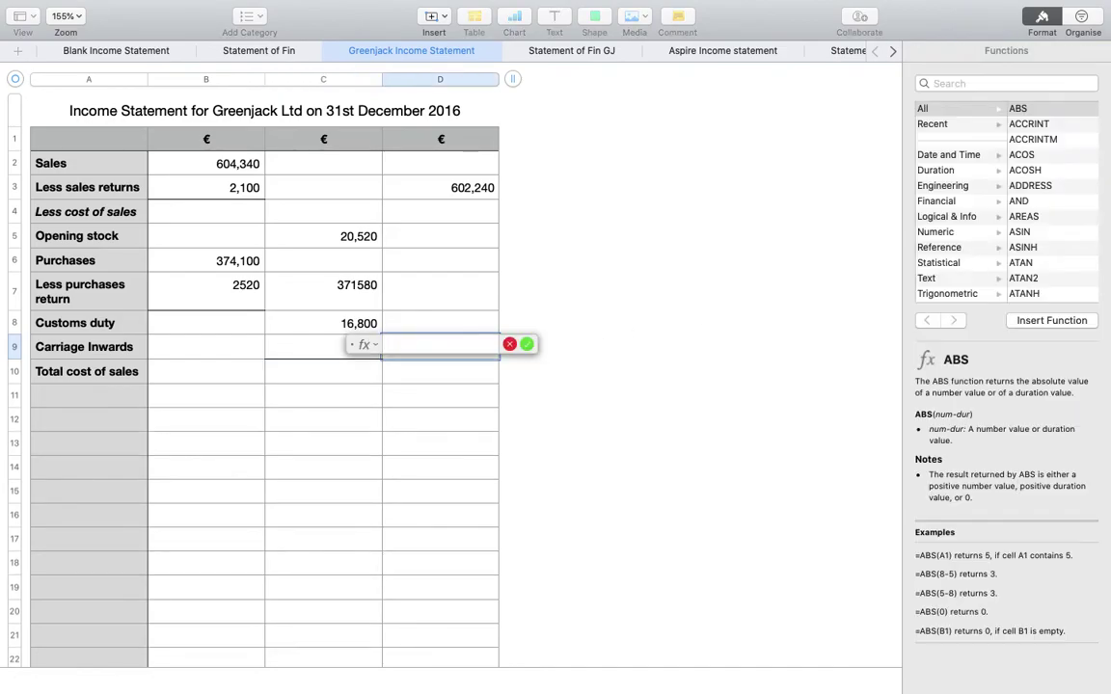
key(Escape)
click(451, 378)
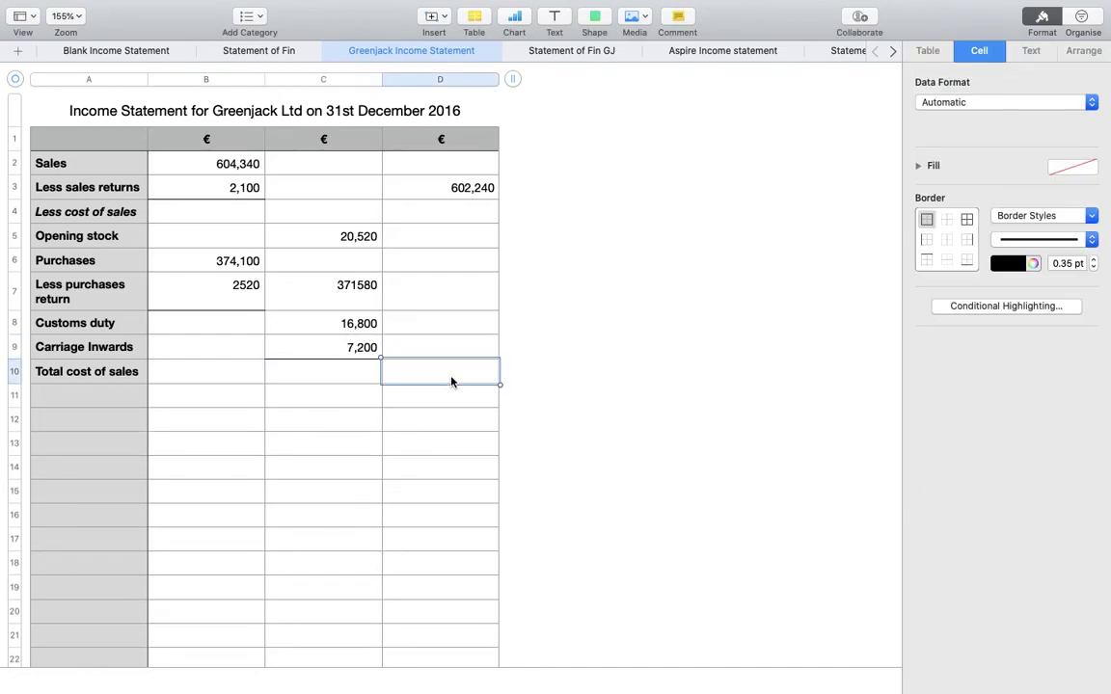
text(=)
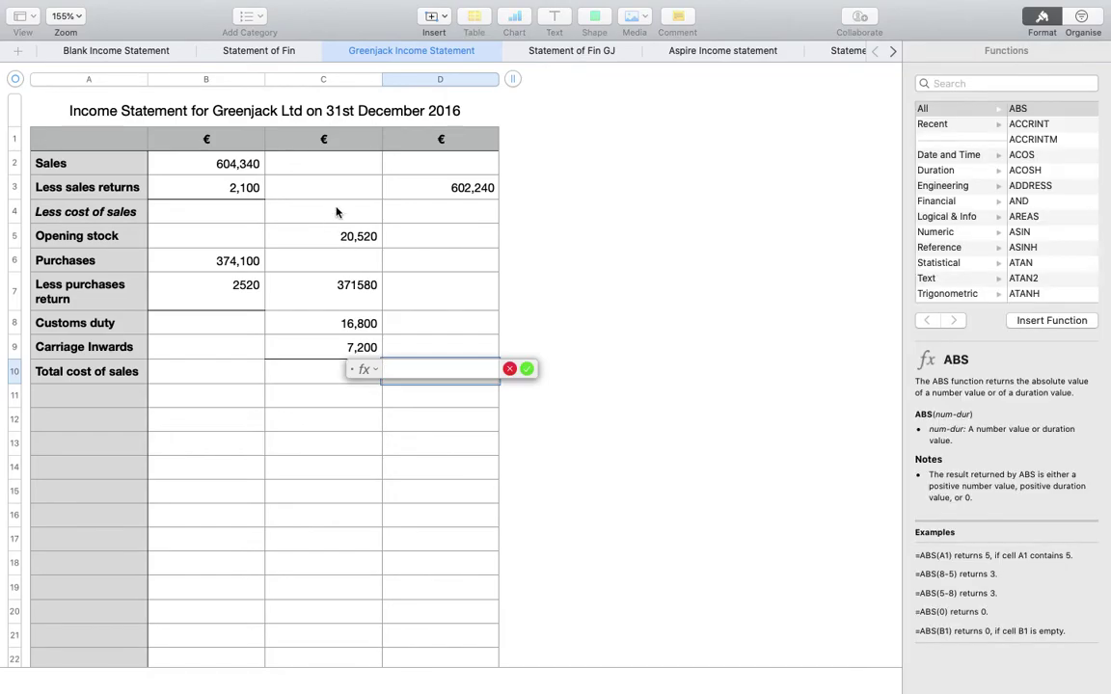
text(sum)
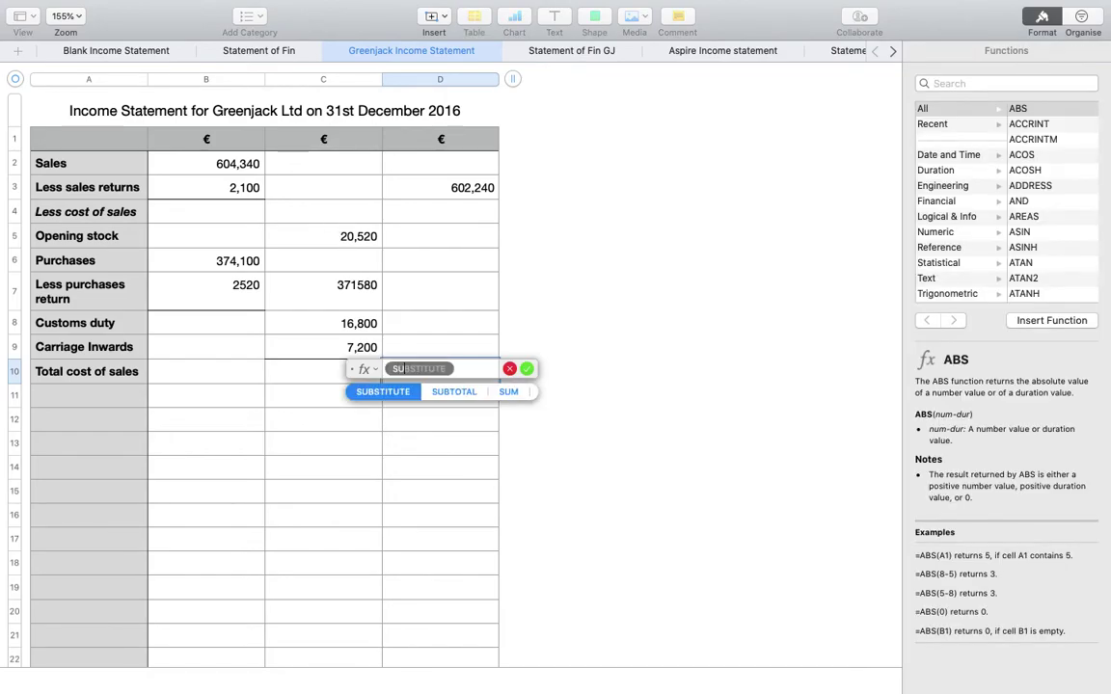
key(Return)
click(349, 234)
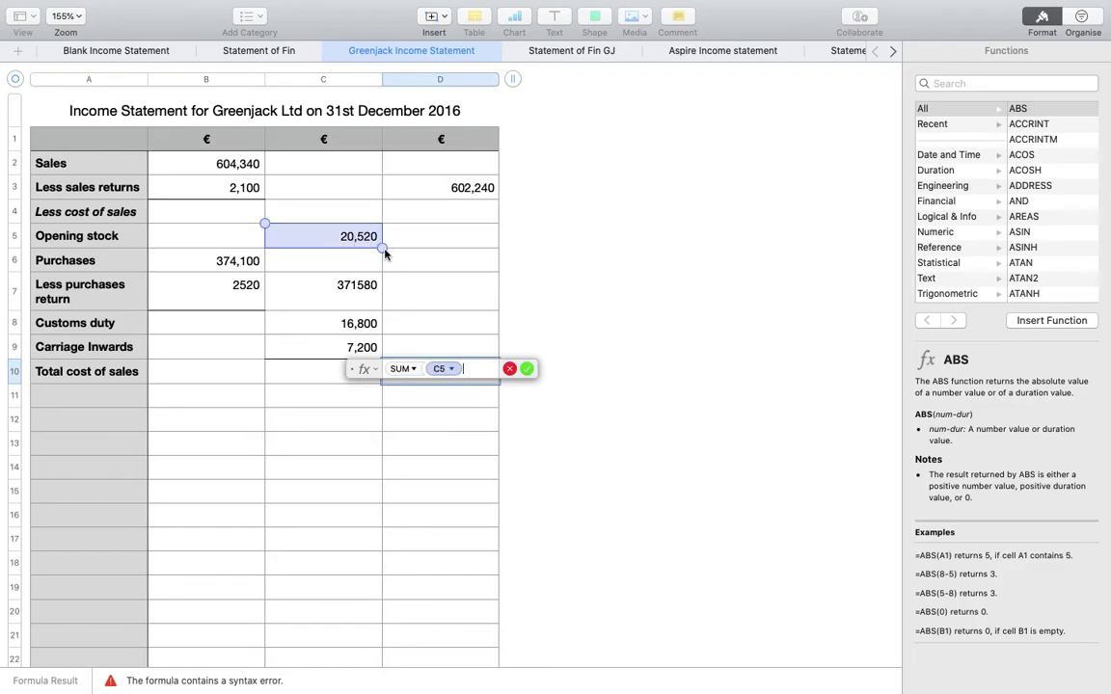
drag(383, 249, 338, 320)
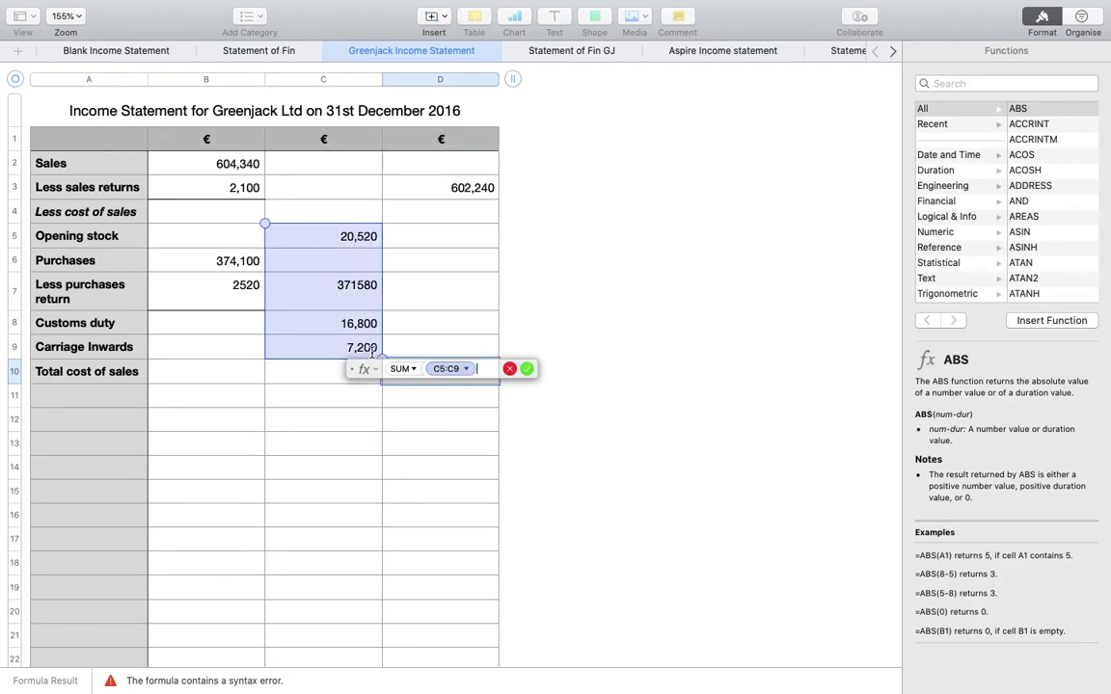
key(Return)
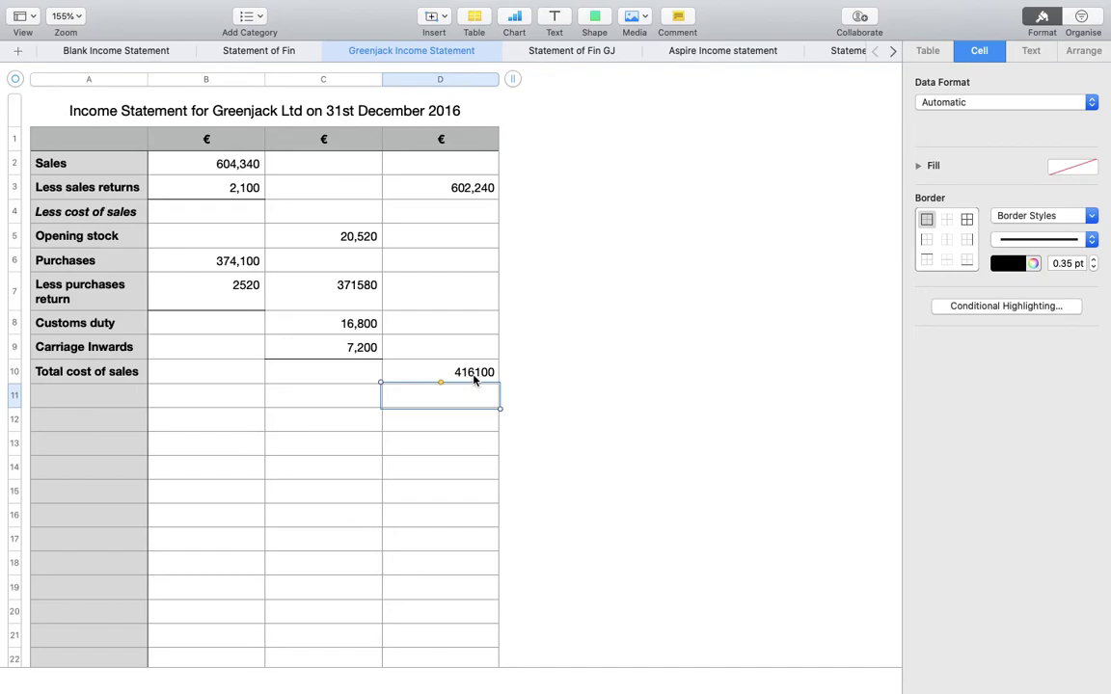
- Enter the label 'Gross Profit' in cell A11
click(128, 401)
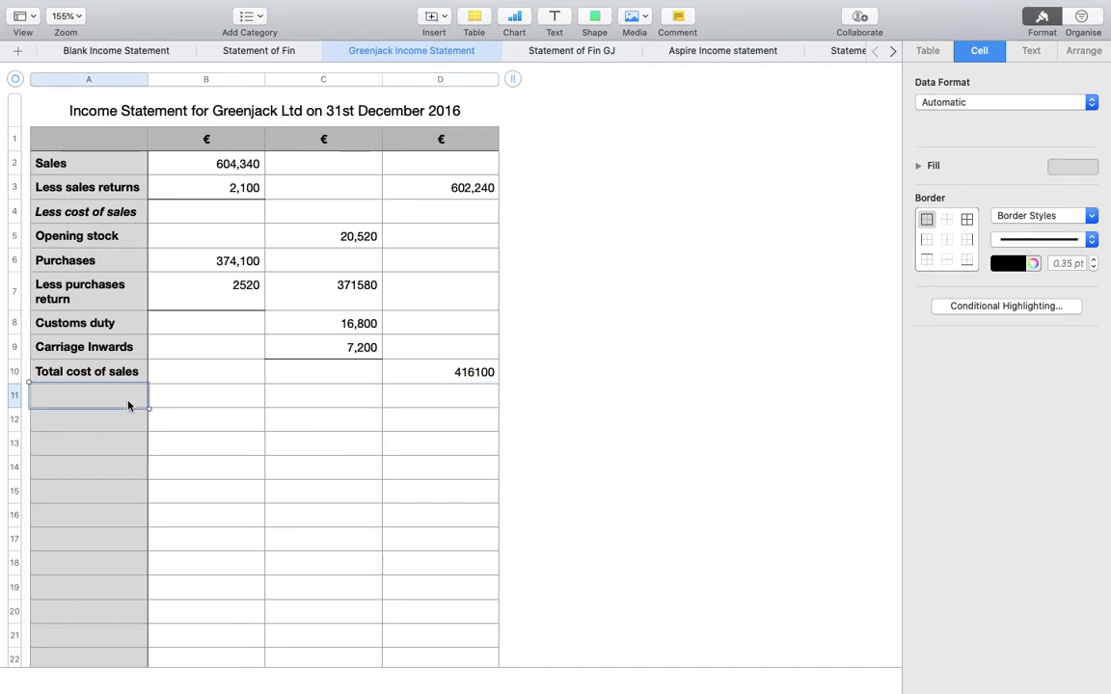
text(Gross)
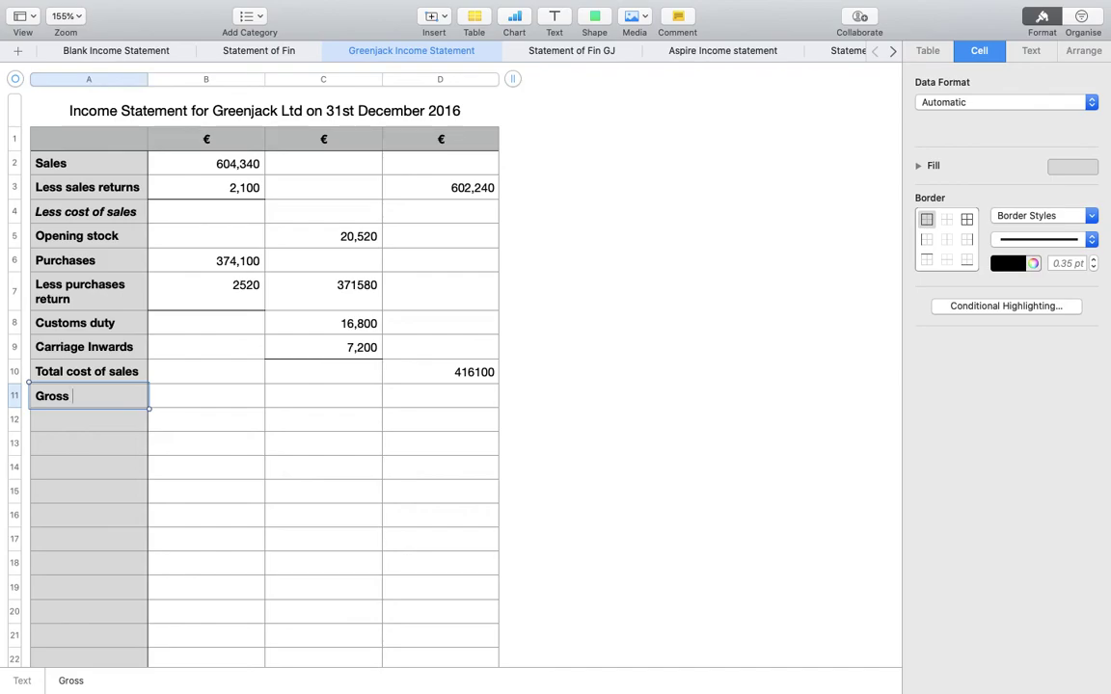
text( Profit)
key(Tab)
key(Tab)
key(Tab)
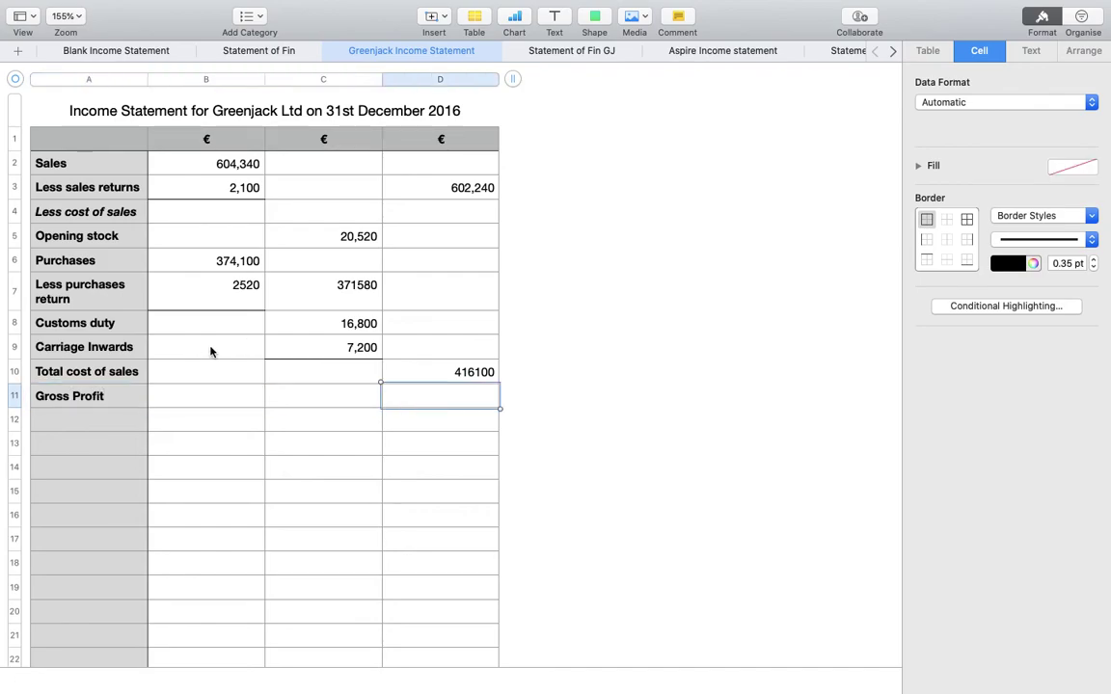
- Add a 1 pt bottom border under the total cost of sales 416100 in D10
click(441, 371)
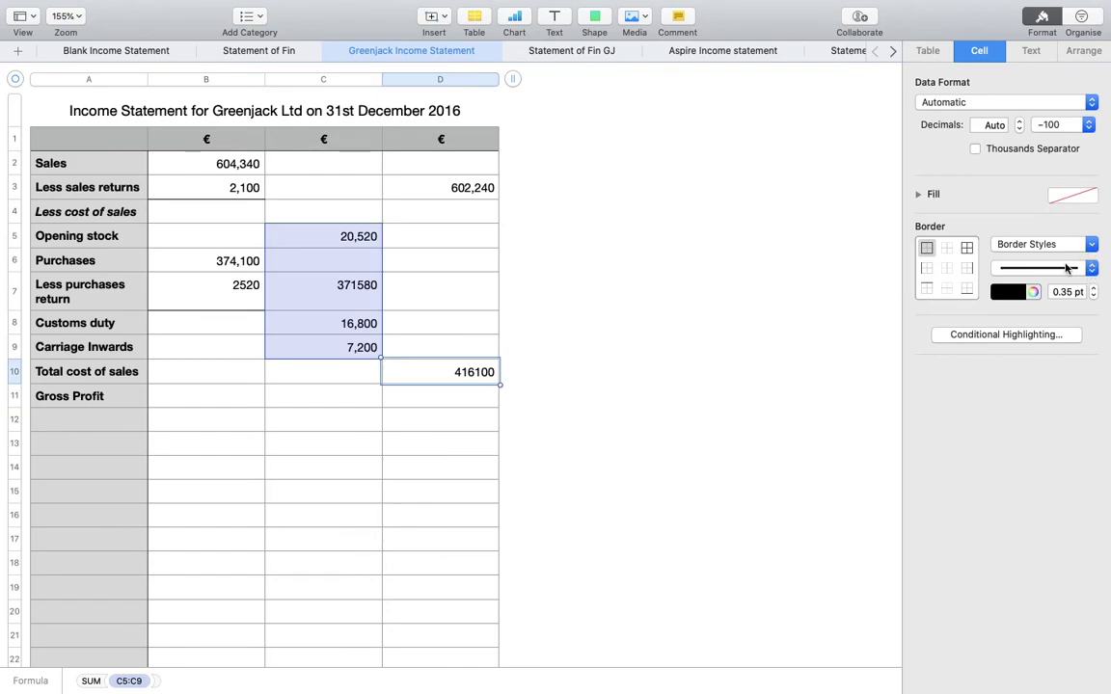
click(966, 288)
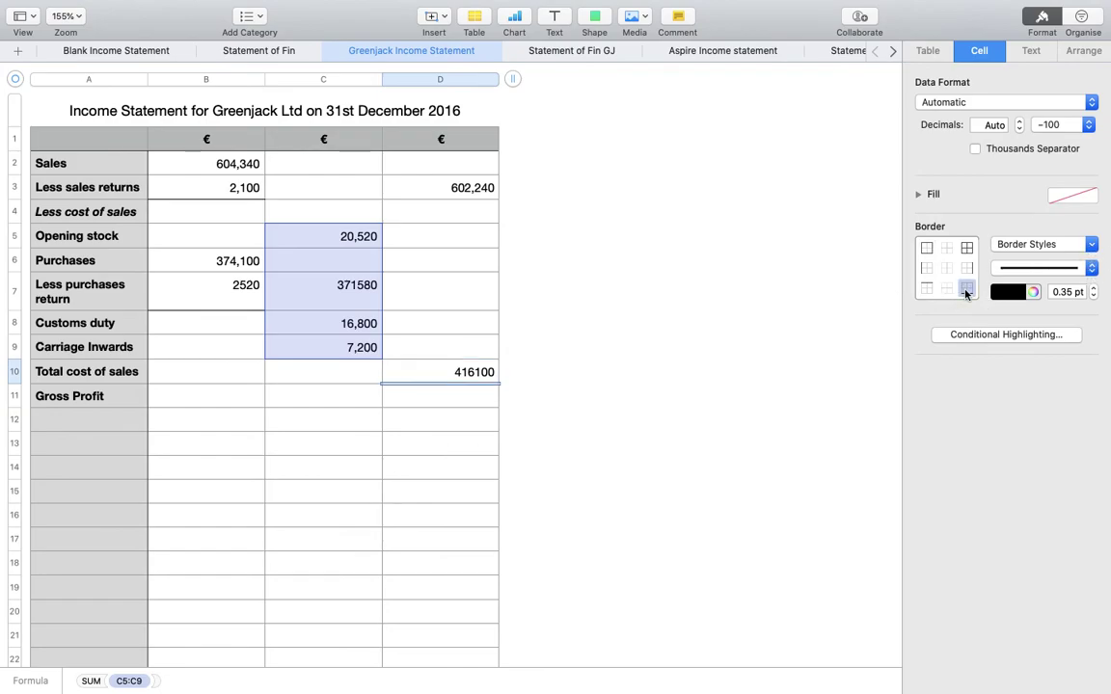
click(1091, 247)
click(936, 244)
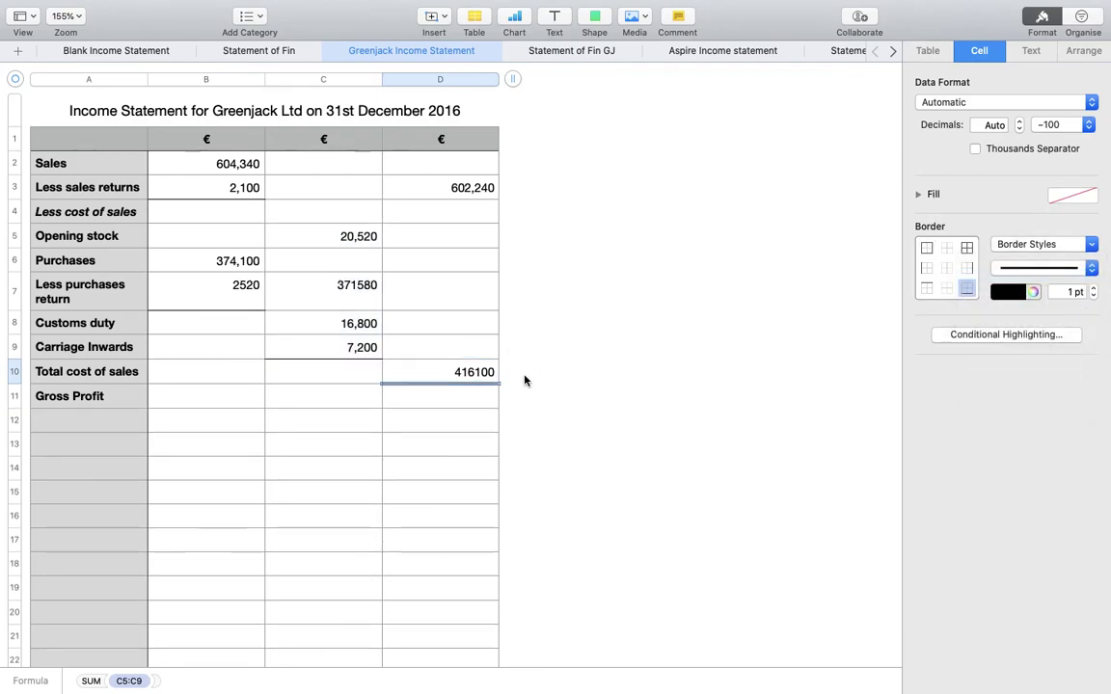
- Enter =D3-D10 in D11 so gross profit shows 186140
click(464, 408)
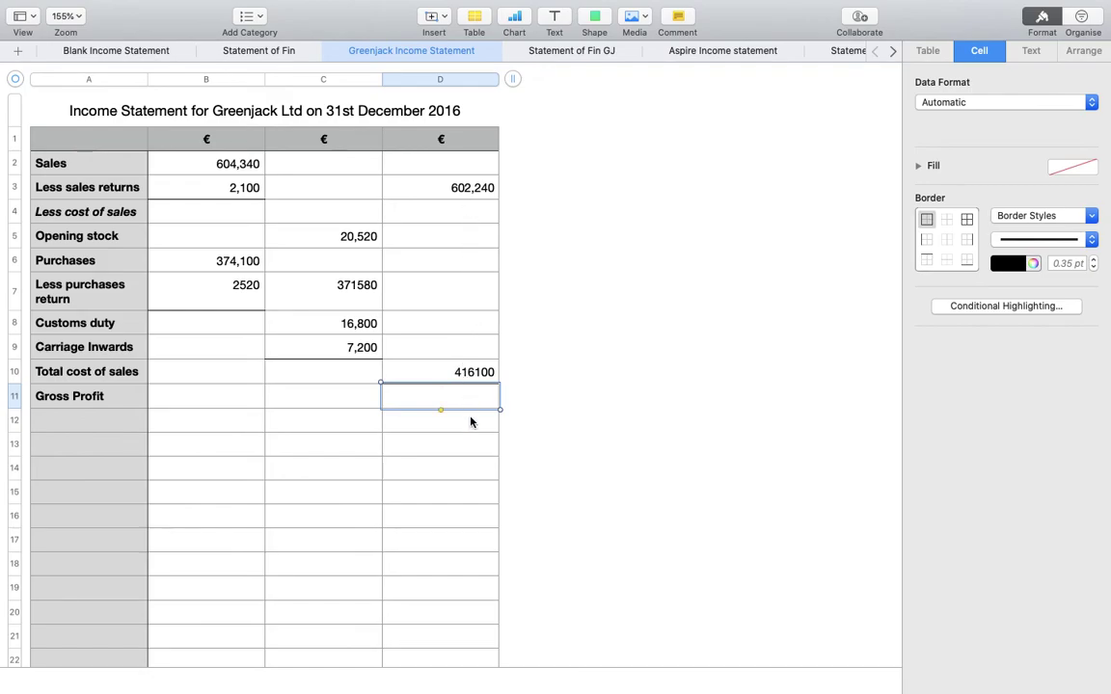
key(=)
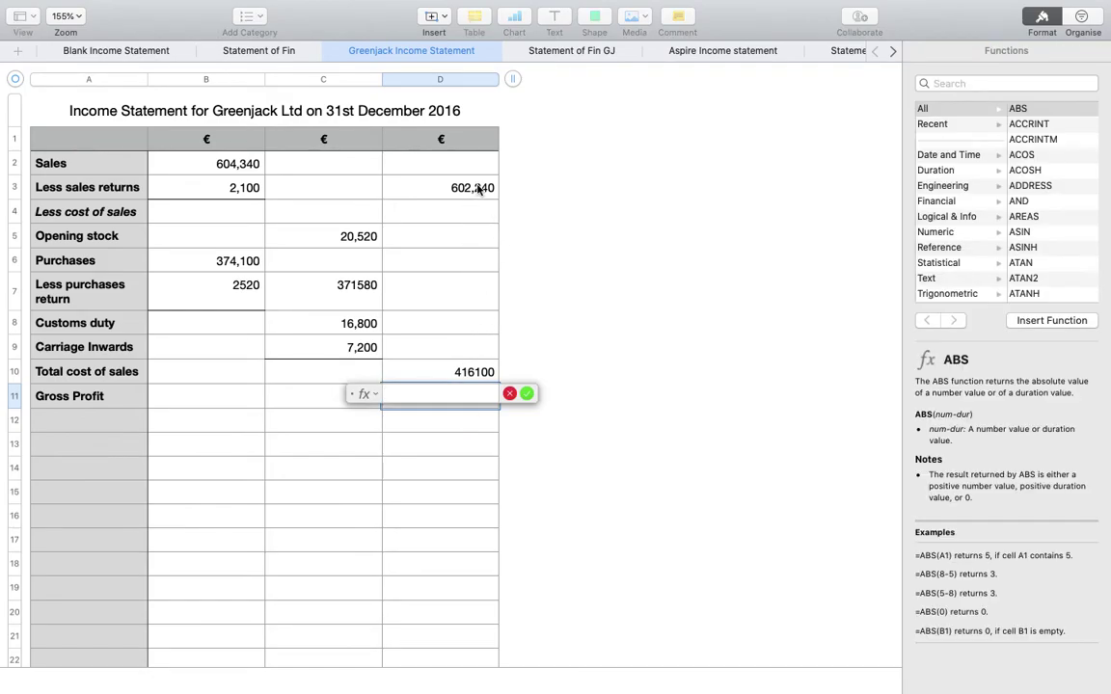
click(478, 189)
text(-)
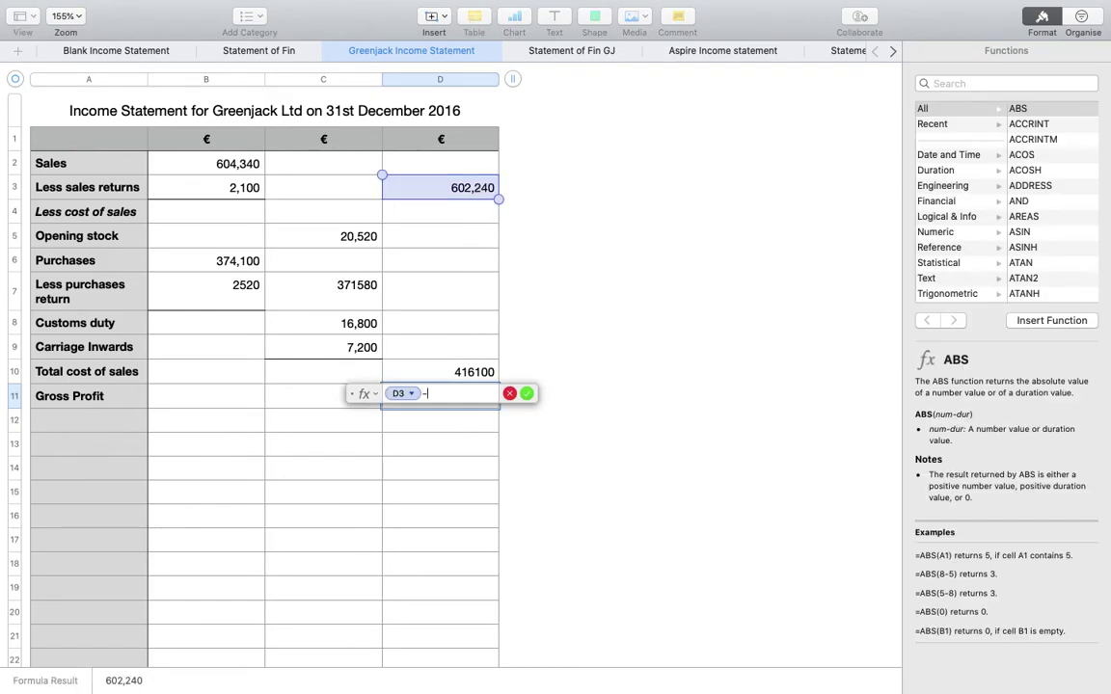
click(465, 374)
key(Return)
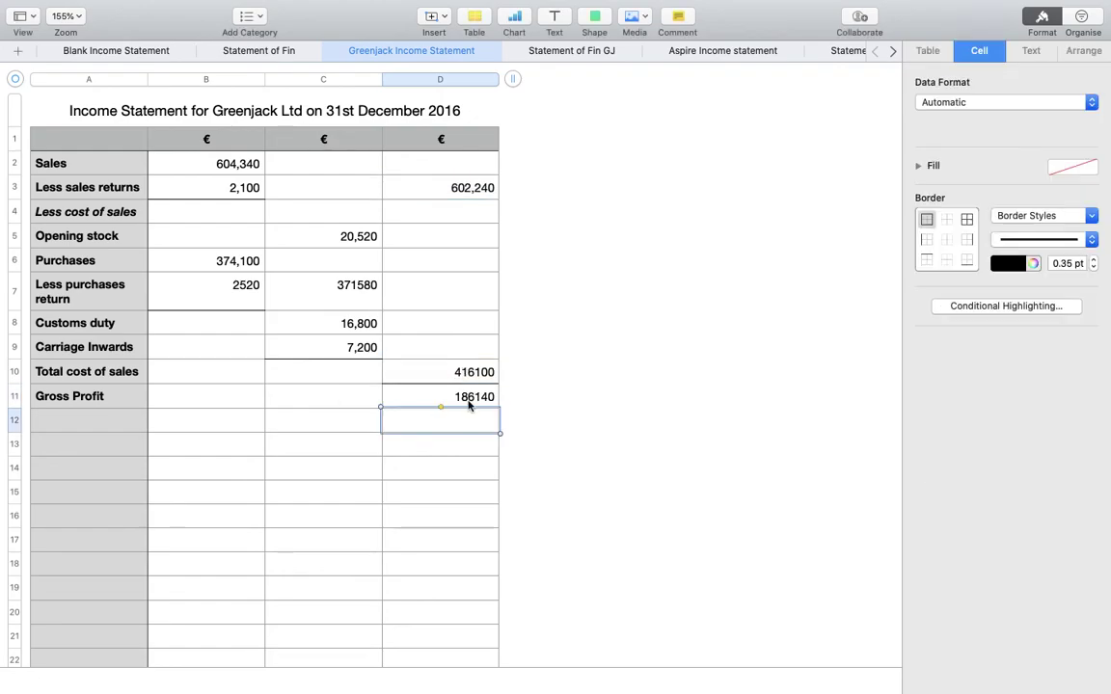